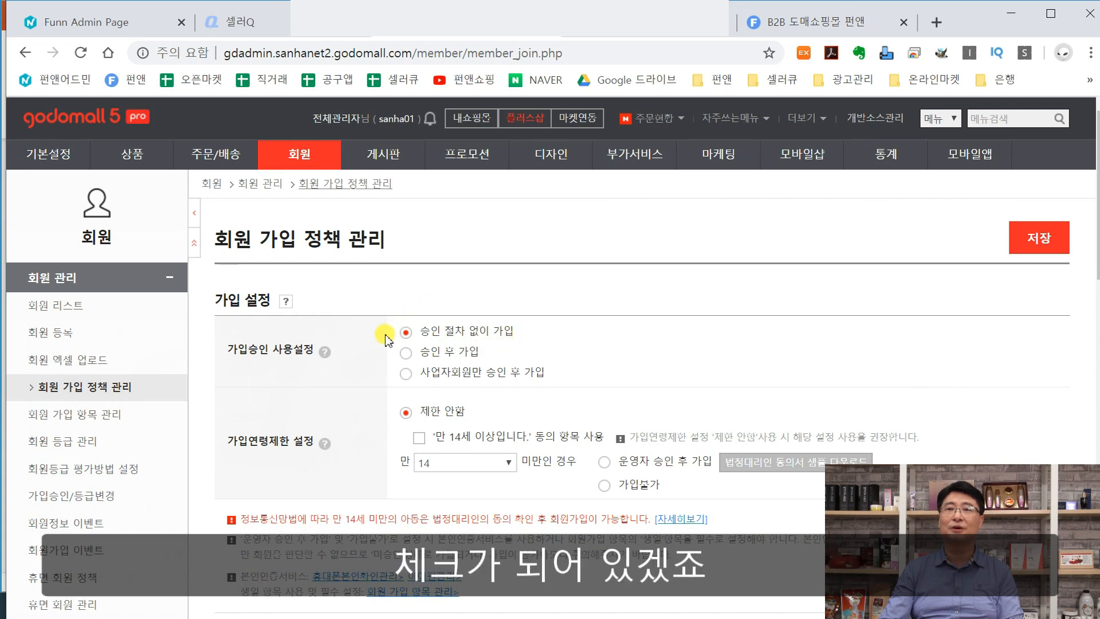
Try the 승인 후 가입 and 사업자회원만 승인 후 가입 approval options, and return the signup approval setting to 승인 절차 없이 가입.
click(405, 355)
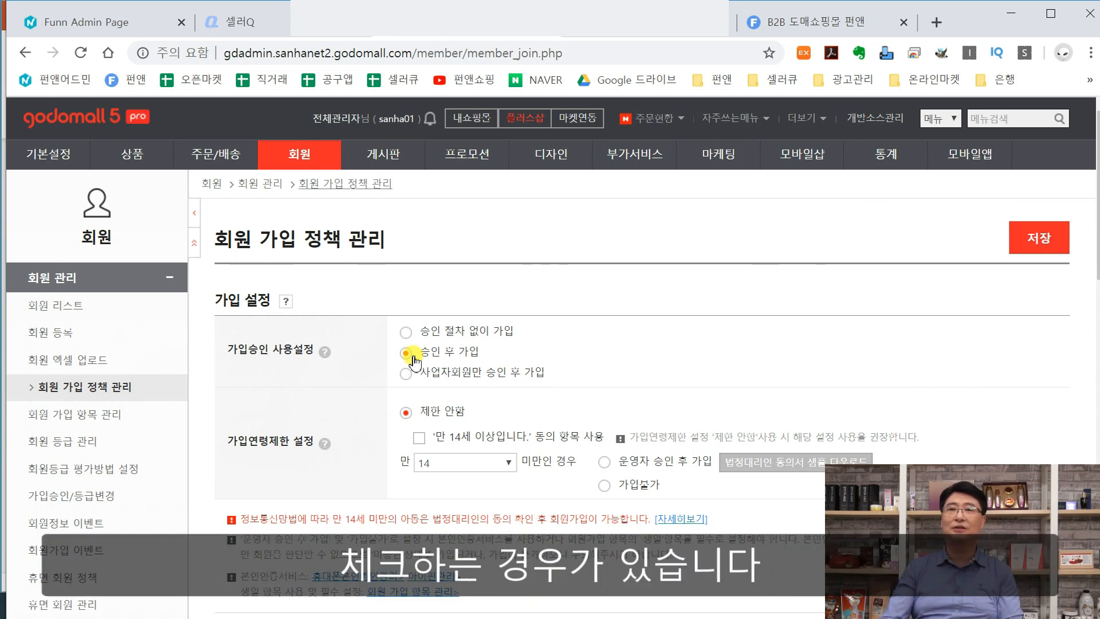
click(408, 373)
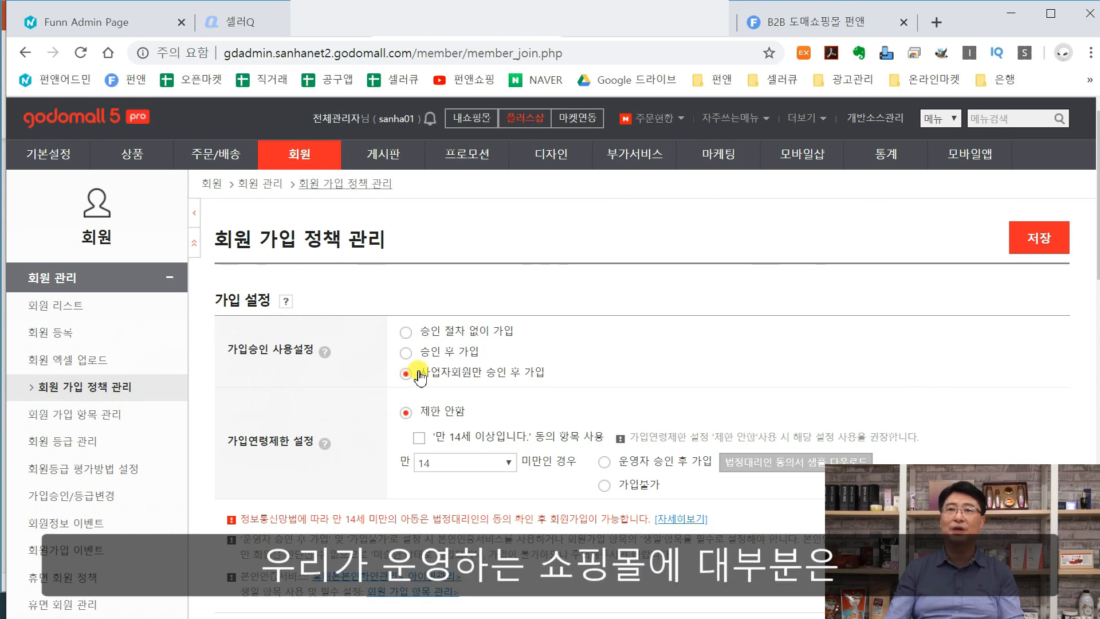
click(406, 334)
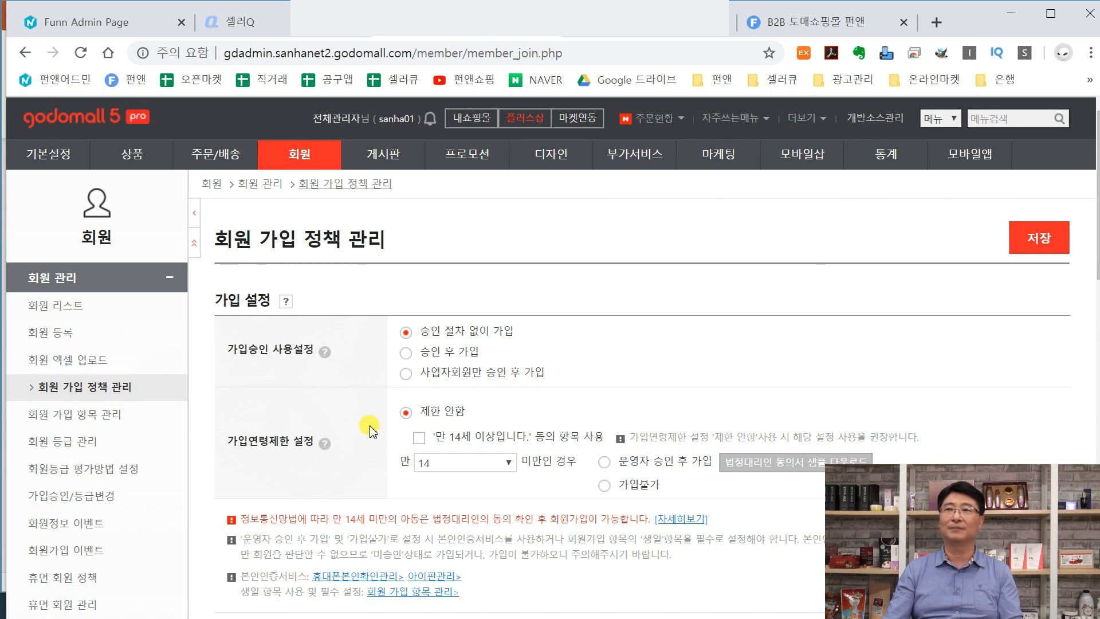
Try the 재가입 기간제한 option that blocks rejoining after withdrawal, and return it to 사용안함.
scroll(371, 431, down, 8)
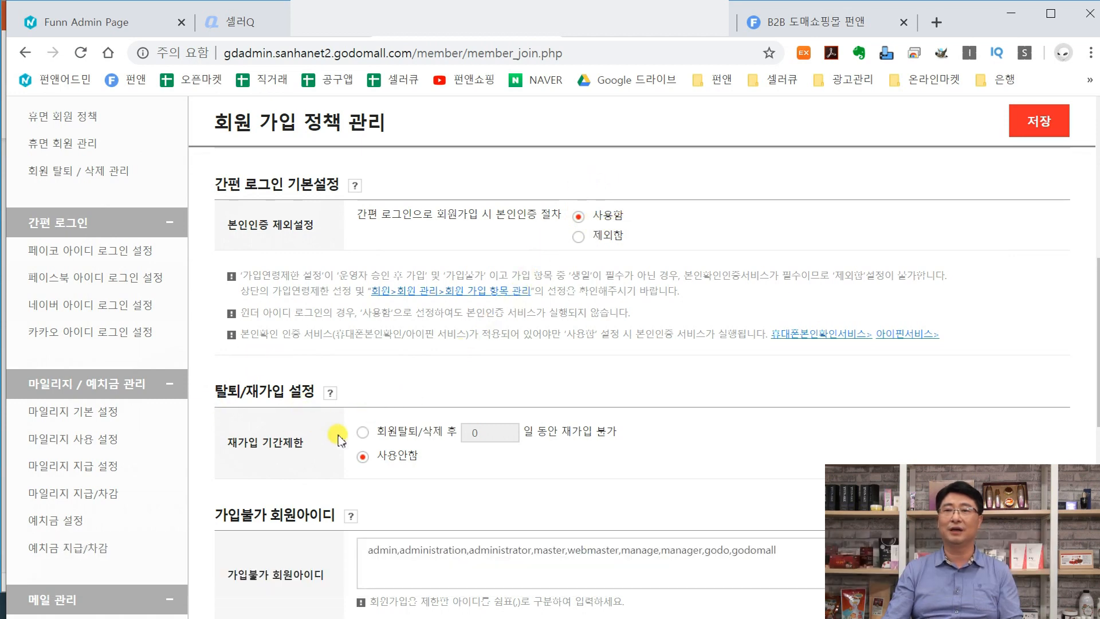
click(372, 436)
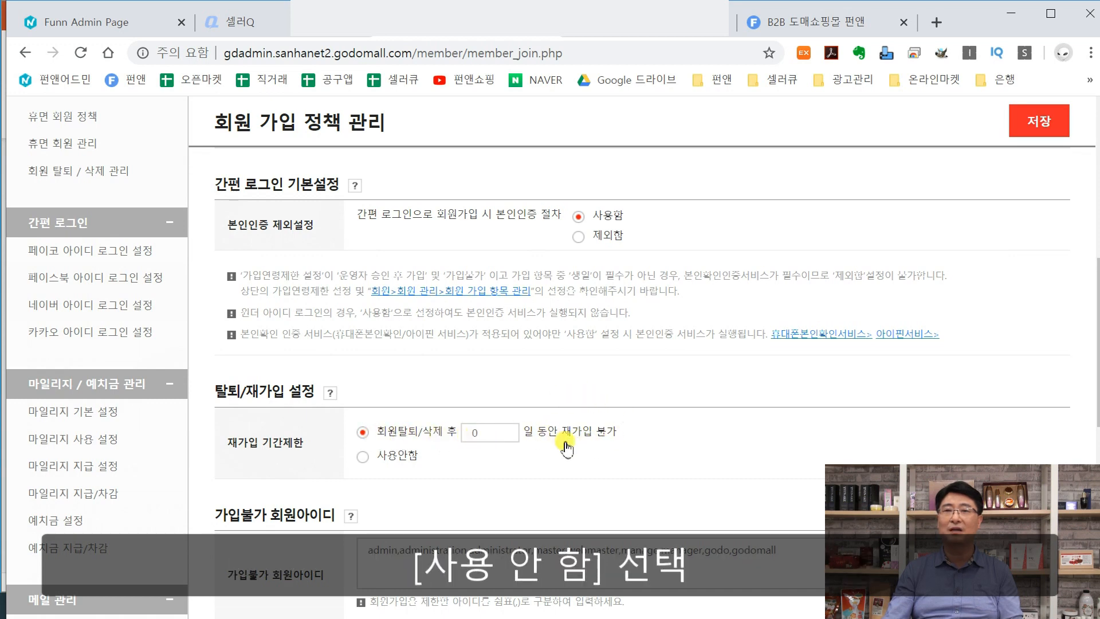
click(363, 457)
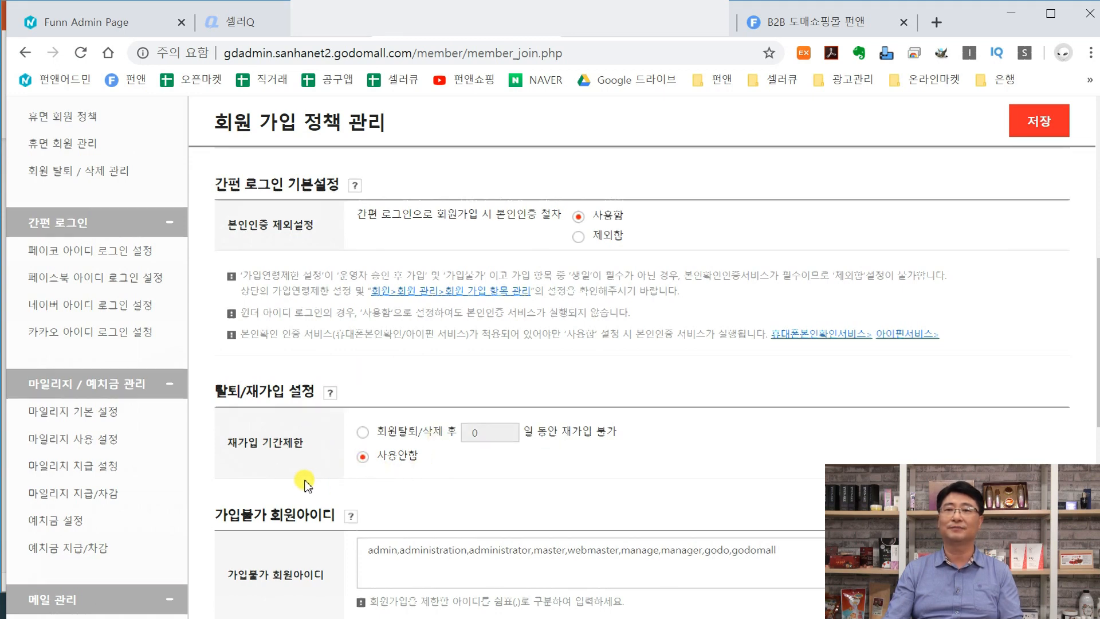
Open the 회원 가입 항목 관리 page to configure the signup form items.
scroll(300, 464, up, 6)
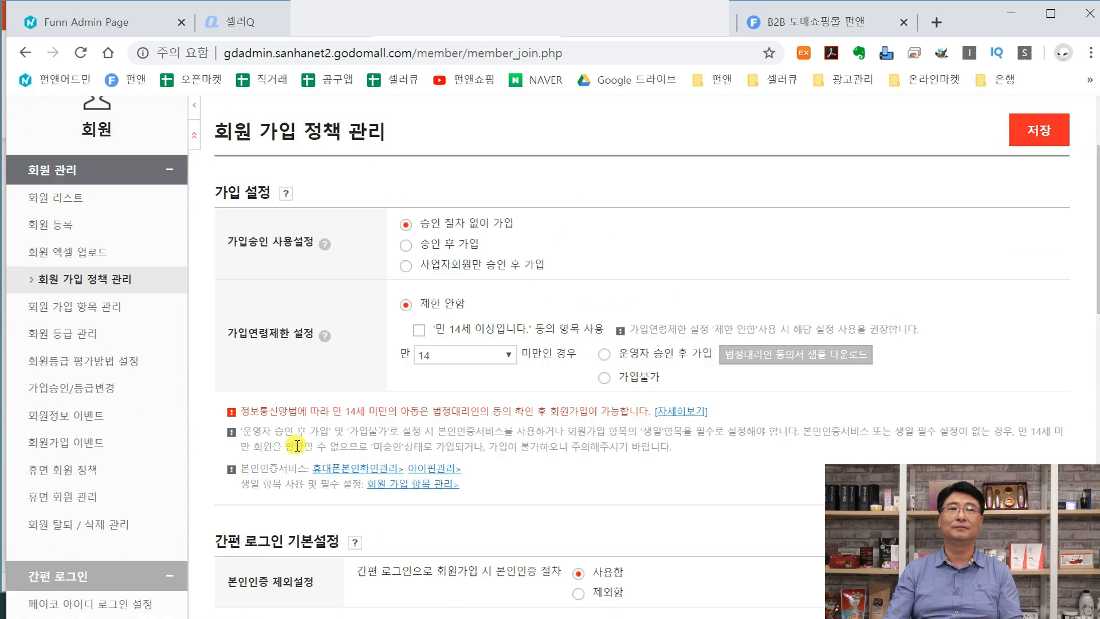
click(49, 310)
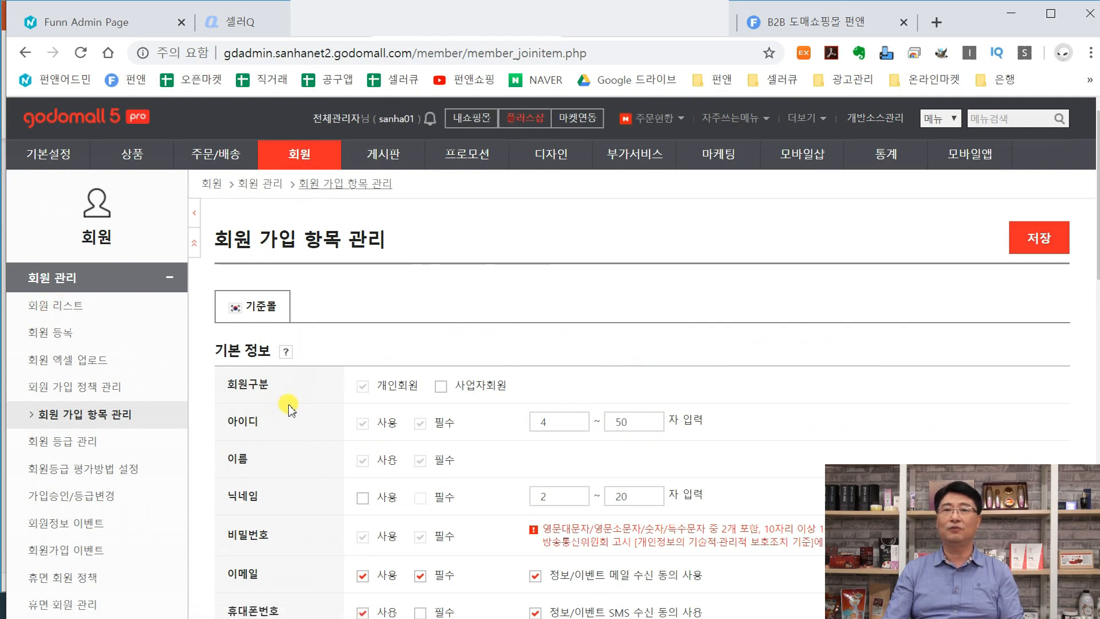
Try toggling the 사업자회원 member type and the use of 닉네임 and 휴대폰번호, restoring each to its original setting.
click(439, 392)
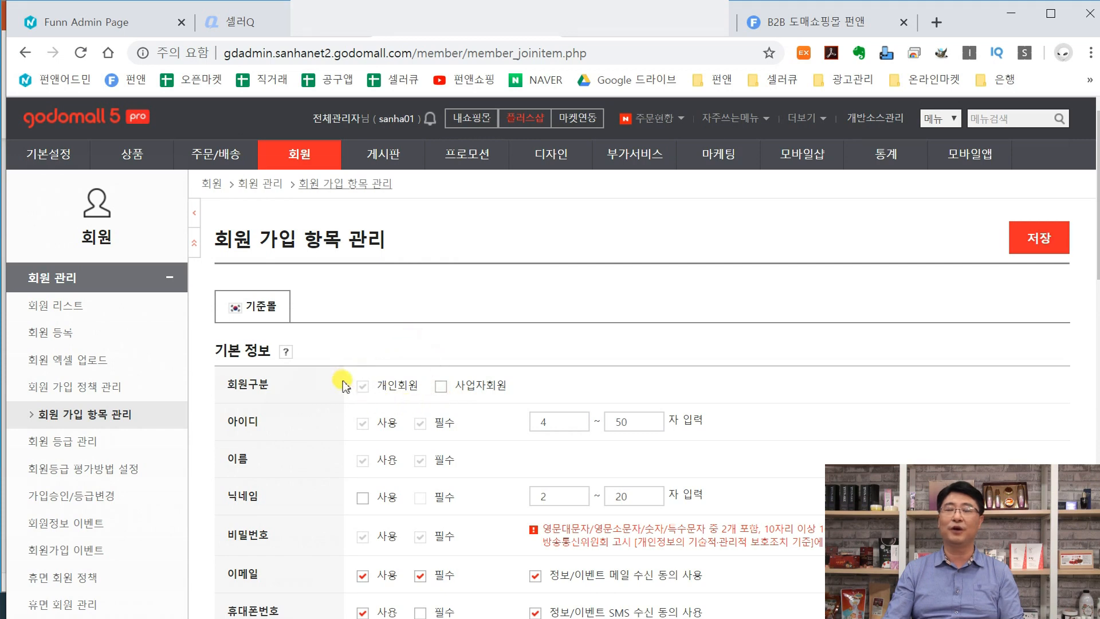
click(440, 392)
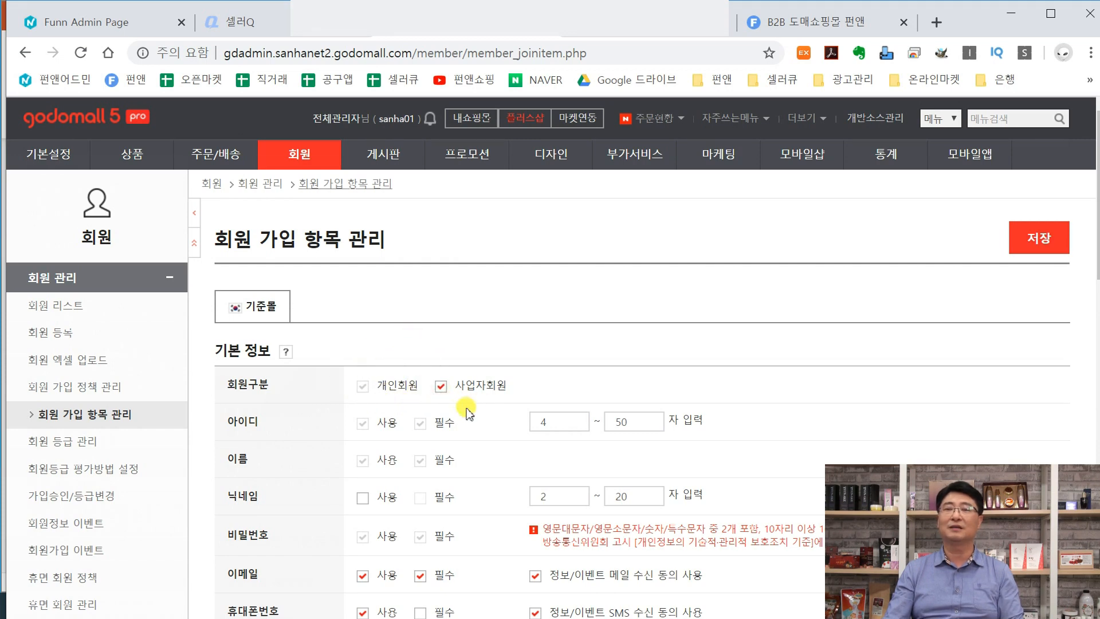
click(439, 392)
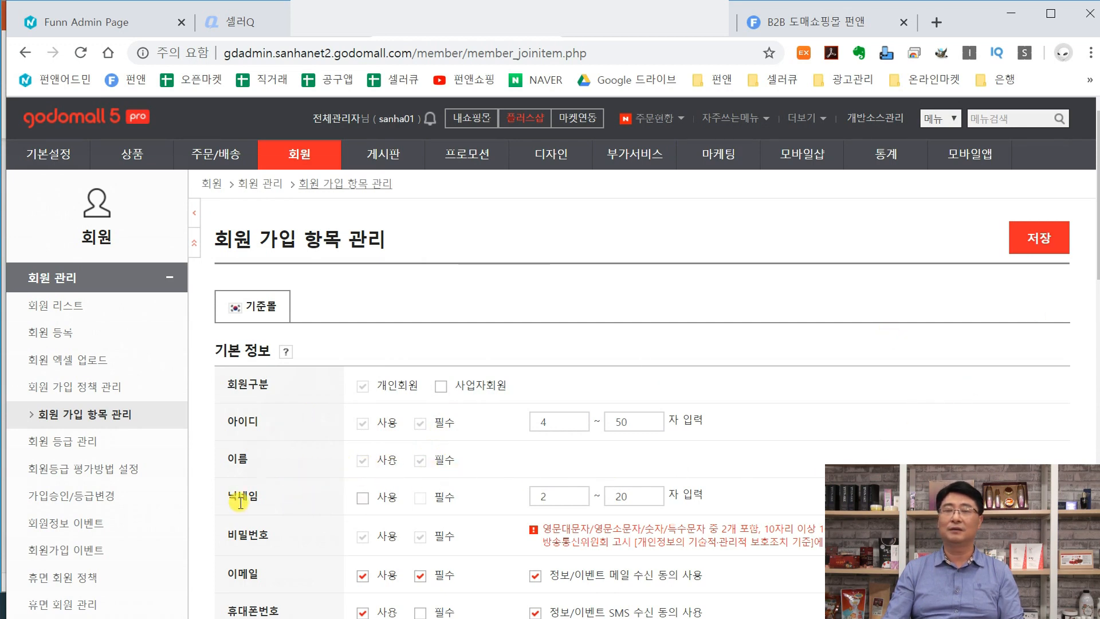
click(363, 497)
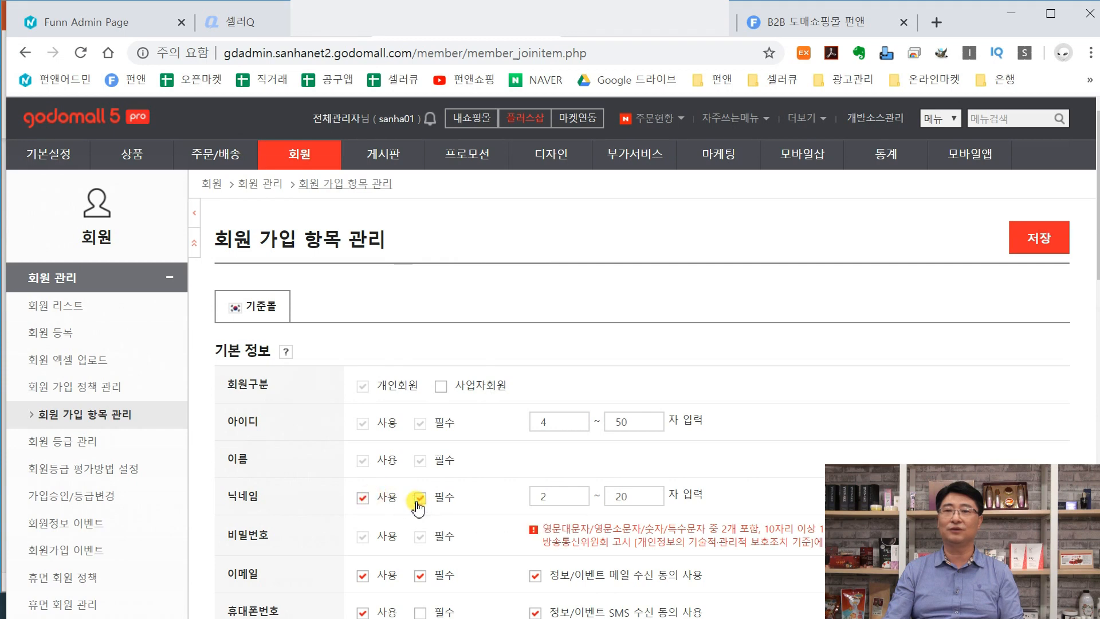
click(381, 497)
scroll(378, 401, down, 5)
click(369, 337)
click(368, 336)
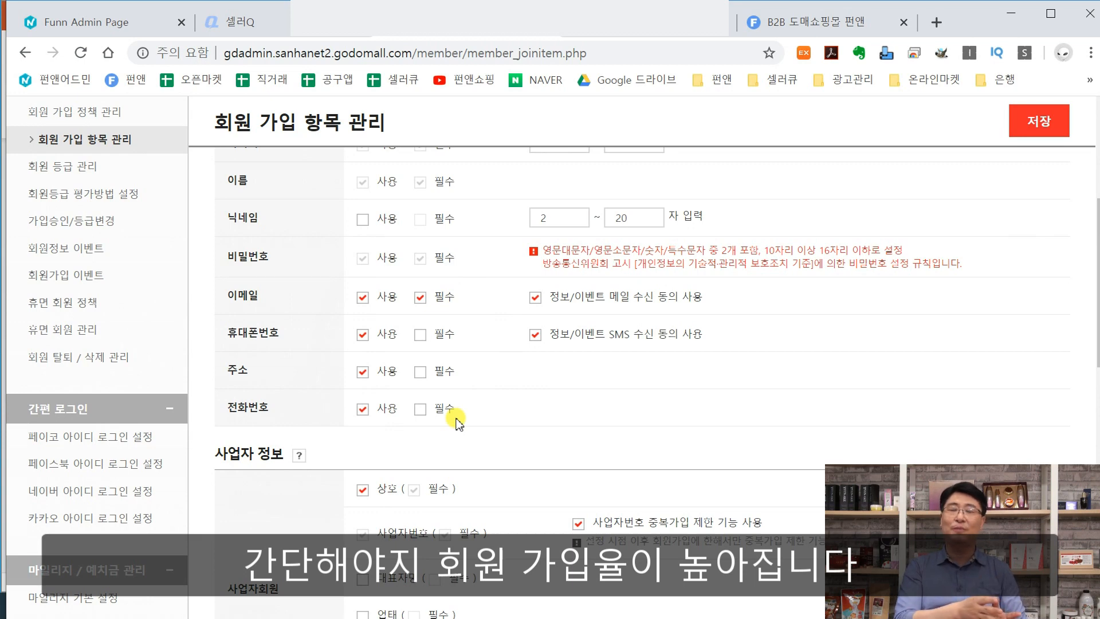
Turn off the use of 전화번호 in the signup form and look over the remaining business and additional information items.
click(362, 408)
scroll(317, 361, down, 4)
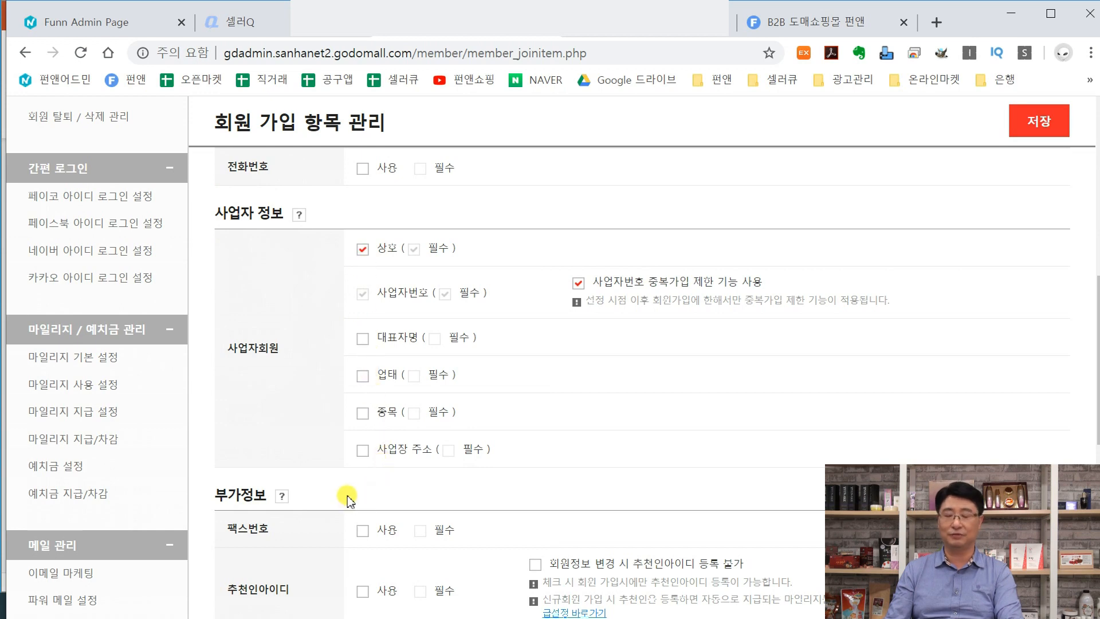
scroll(347, 487, down, 5)
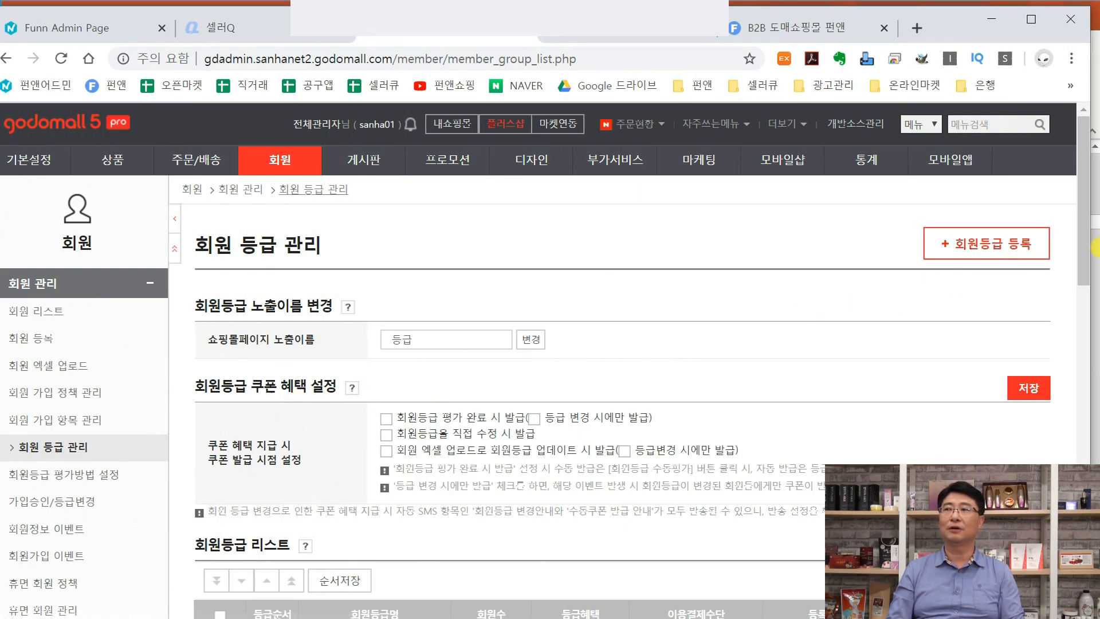
Review the member grade list, the 회원등급 평가방법 설정 page and the 가입승인/등급변경 page.
drag(1083, 265, 1067, 375)
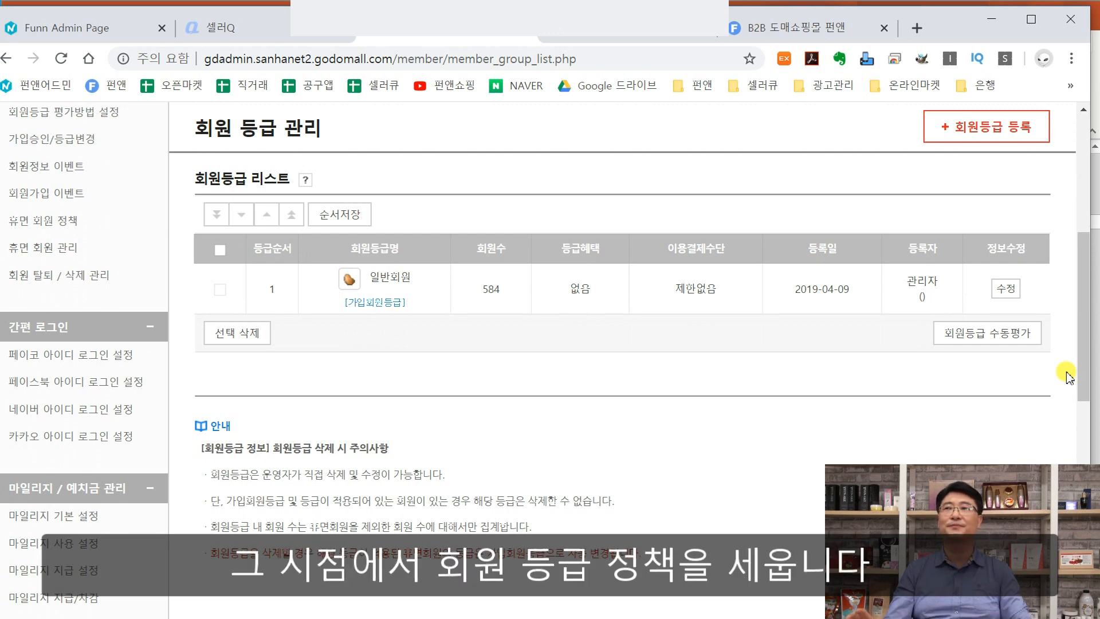
scroll(1069, 377, up, 1)
click(83, 181)
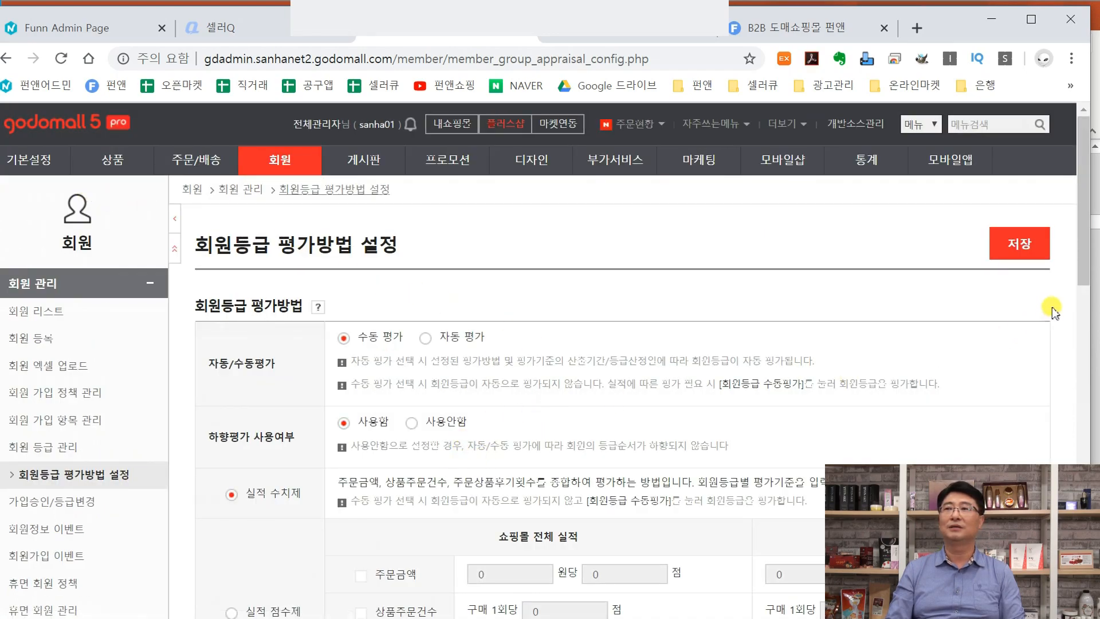
drag(1080, 248, 1092, 315)
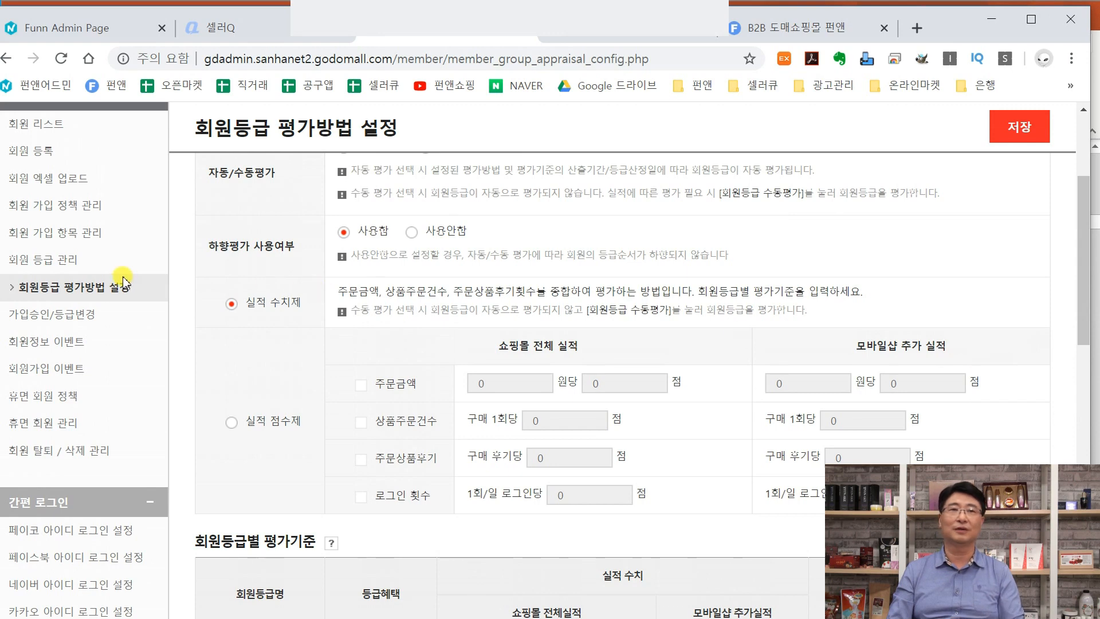
click(65, 316)
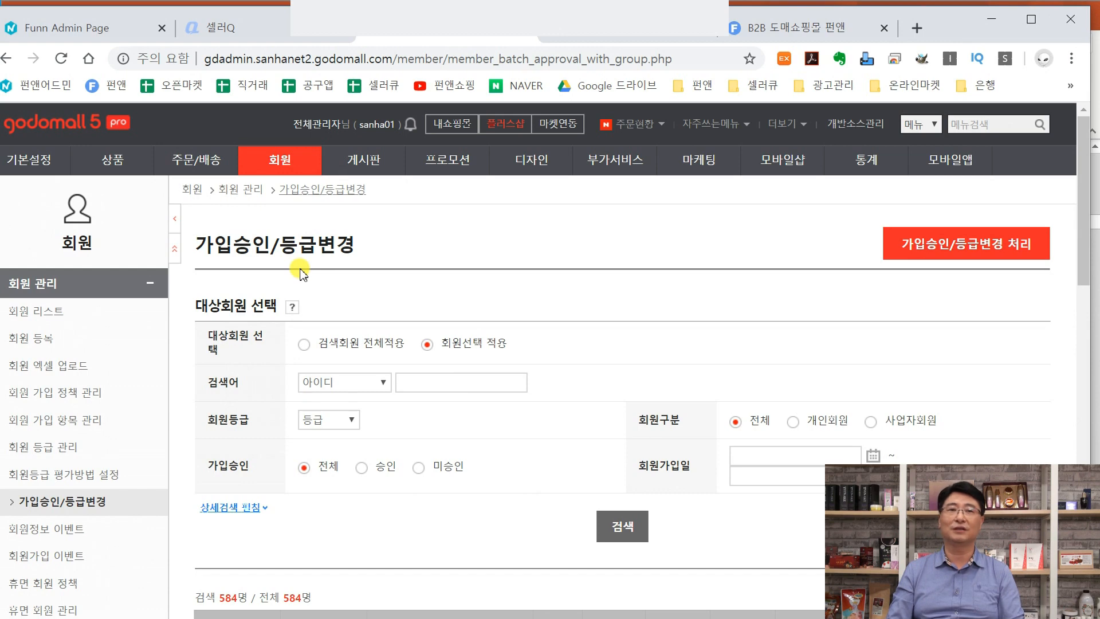
Open the 회원정보 이벤트 page and start registering a new member information event.
click(53, 529)
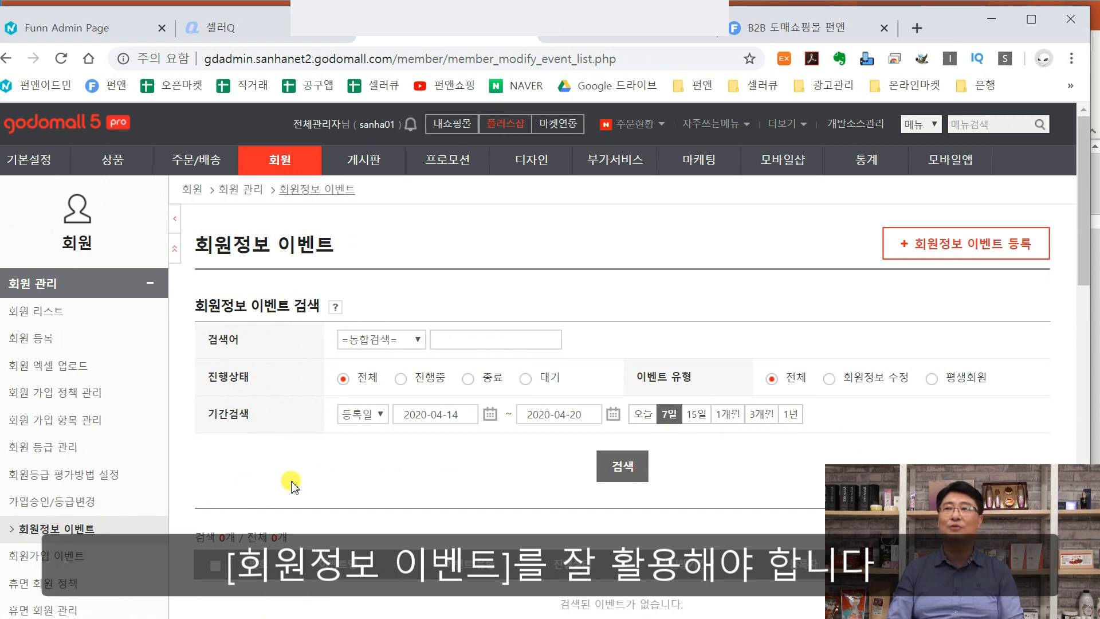
scroll(1075, 243, down, 3)
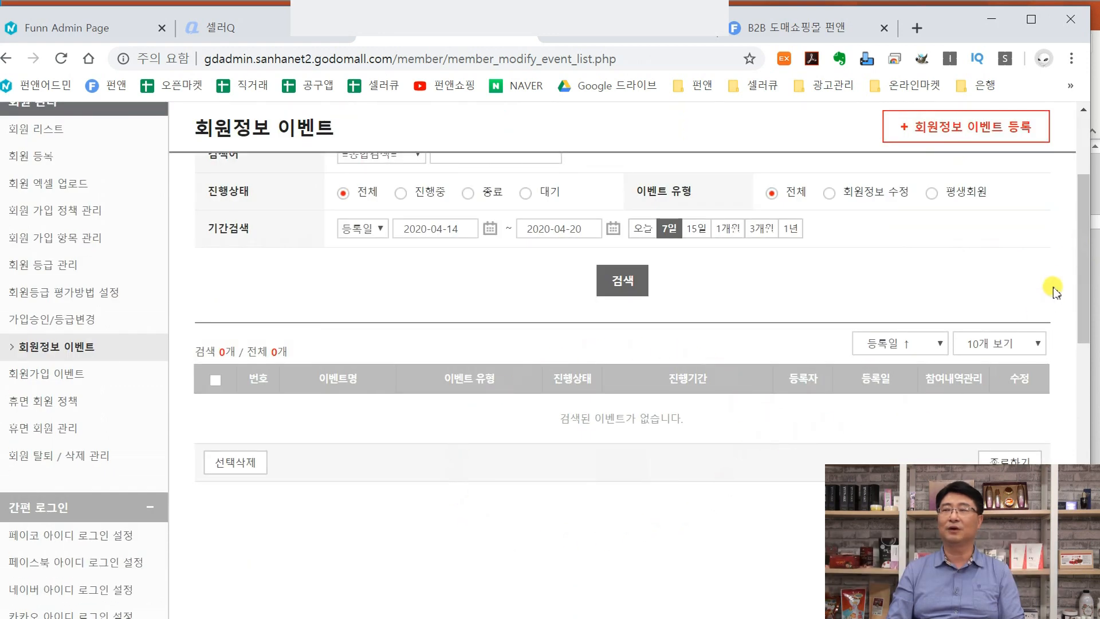
click(943, 128)
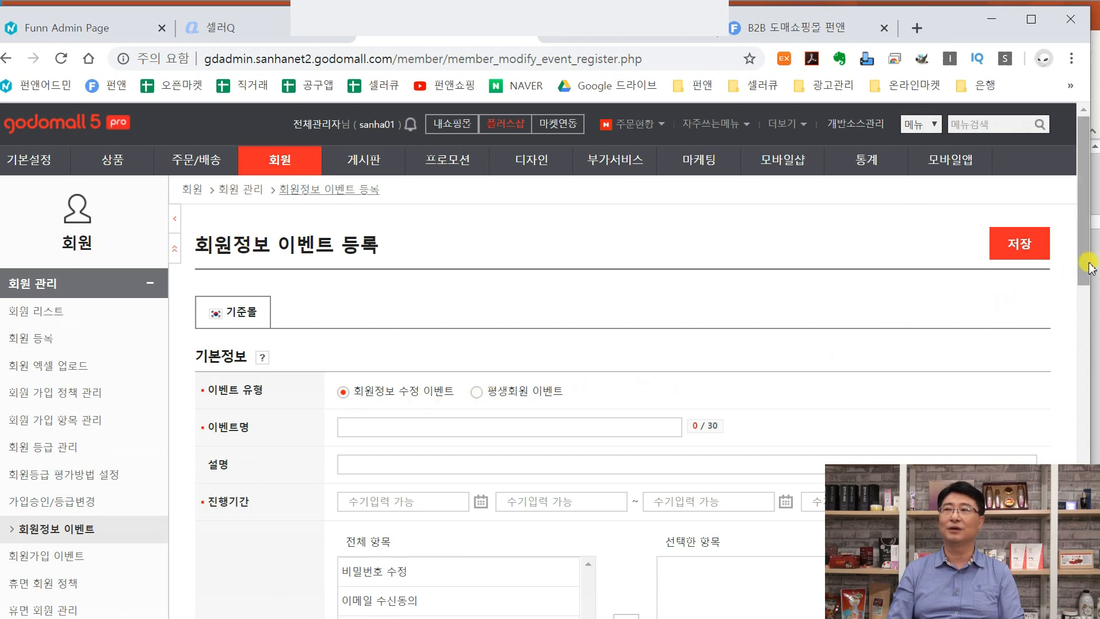
Enter 회원정보 수정 이벤트 as both the event name and the description.
scroll(430, 201, down, 3)
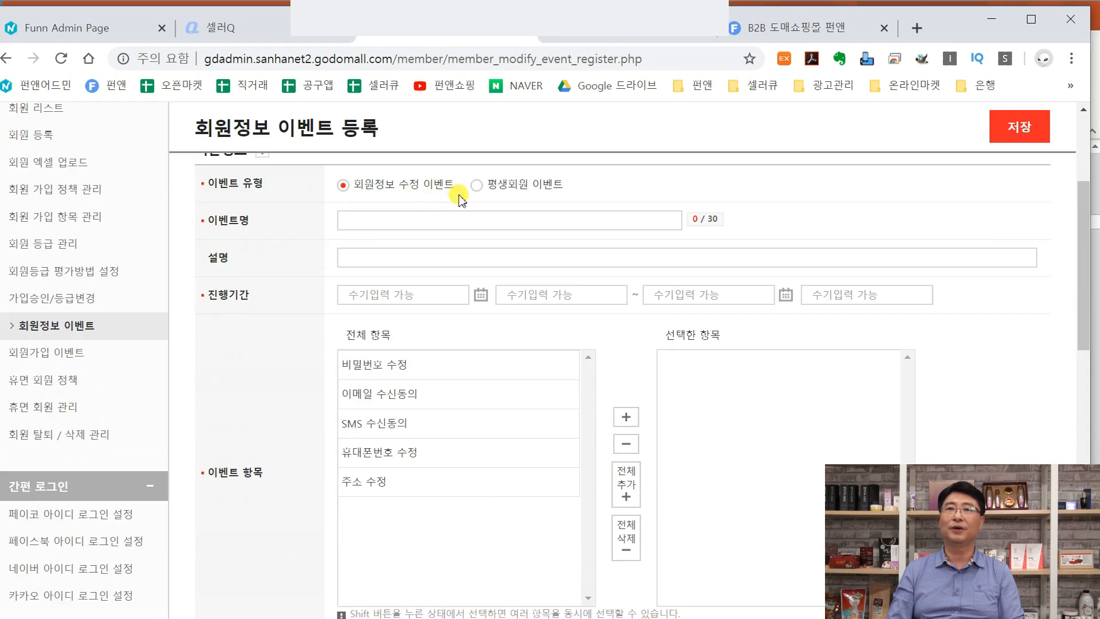
click(368, 220)
text(회원정보 수정 이벤트)
click(390, 258)
text(회원정보 수정 이벤트)
Add SMS 수신동의, 이메일 수신동의, 휴대폰번호 수정 and 주소 수정 to the selected event items.
scroll(373, 312, down, 2)
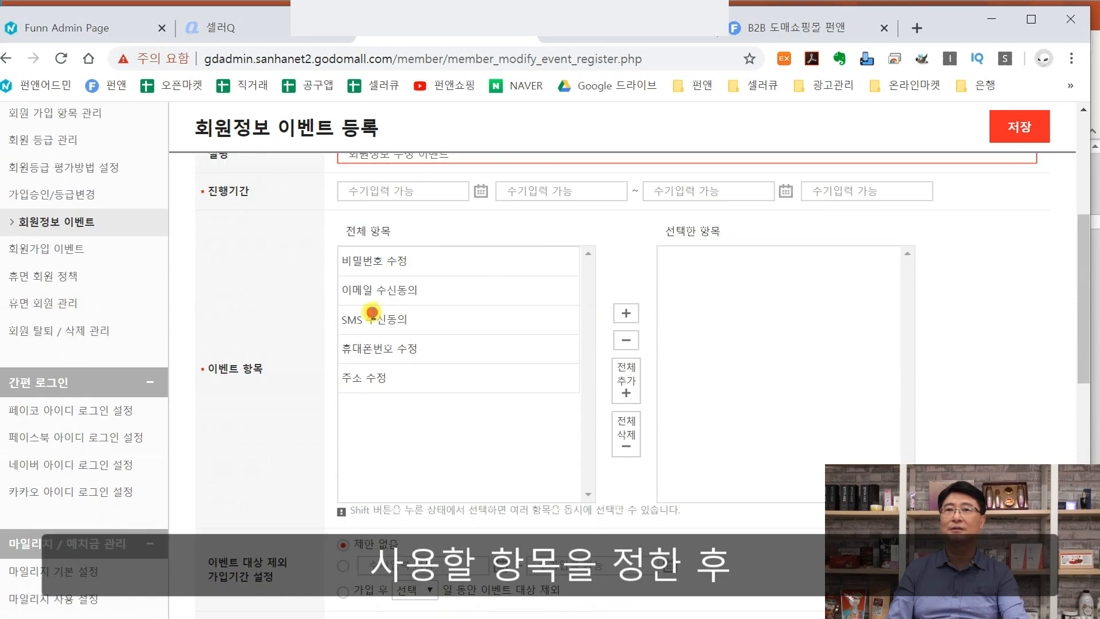
click(372, 315)
click(627, 313)
click(516, 293)
click(626, 313)
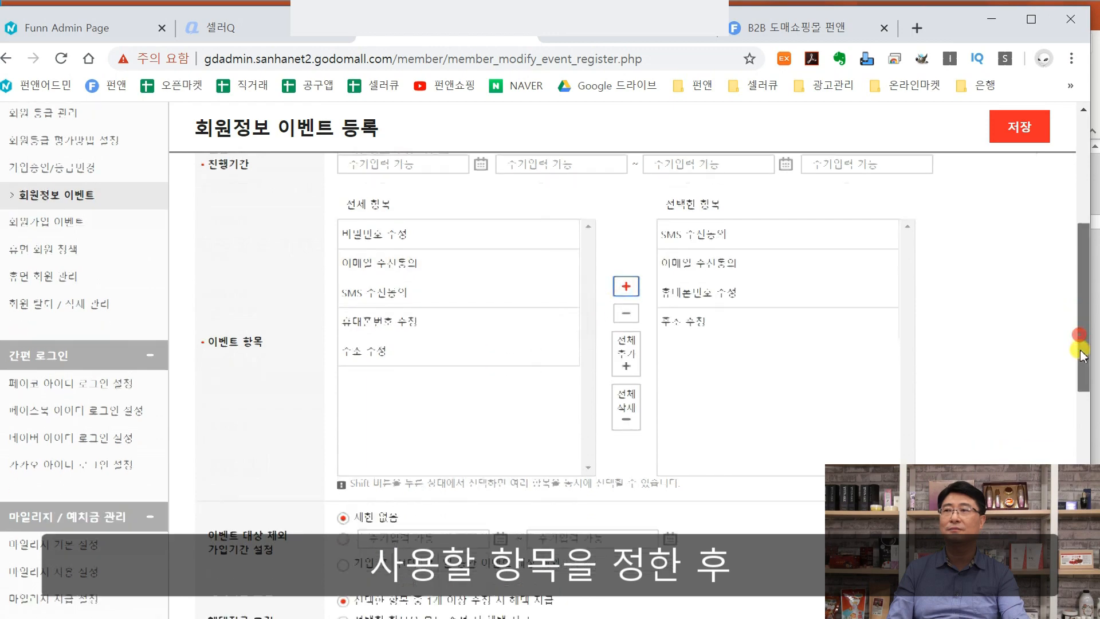
Try 쿠폰 as the event's 지급혜택 and switch the benefit back to 마일리지.
drag(1081, 352, 1084, 469)
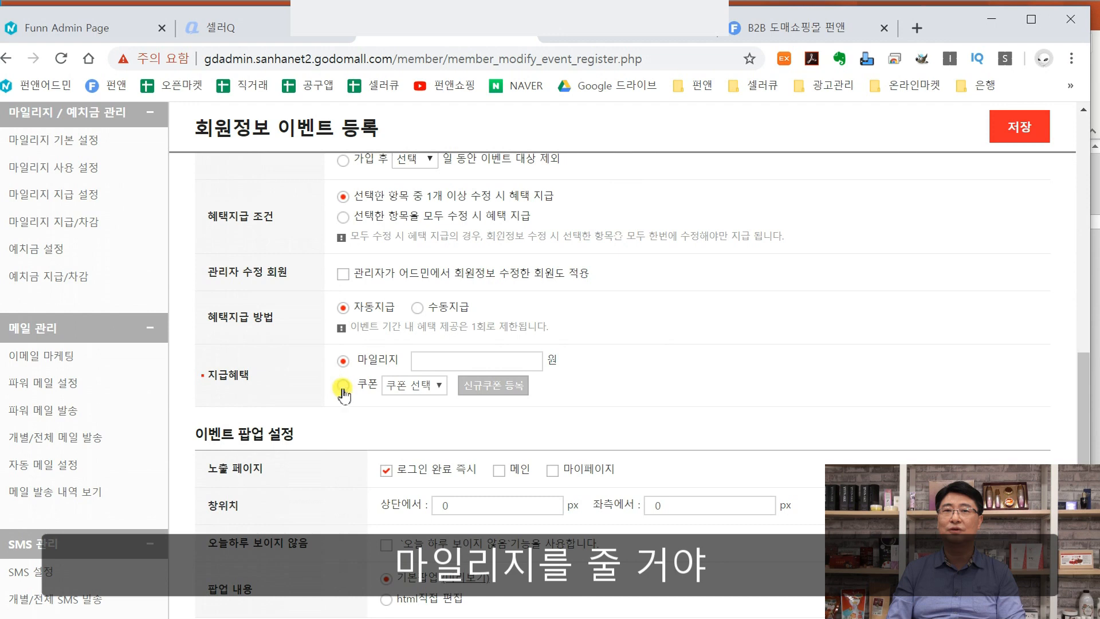
click(345, 389)
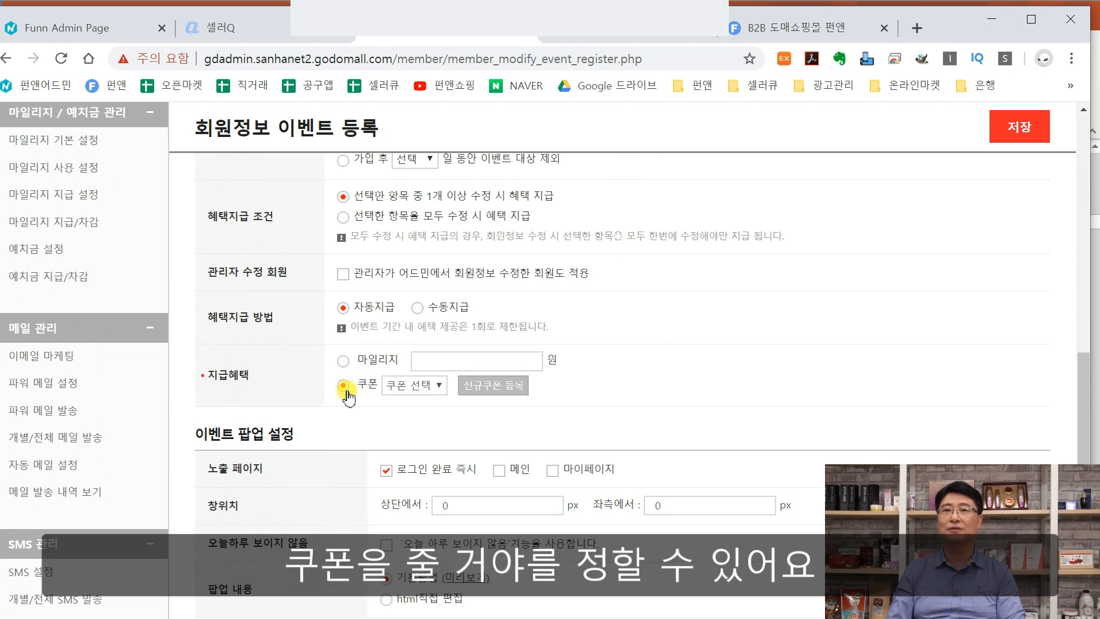
click(343, 360)
click(430, 359)
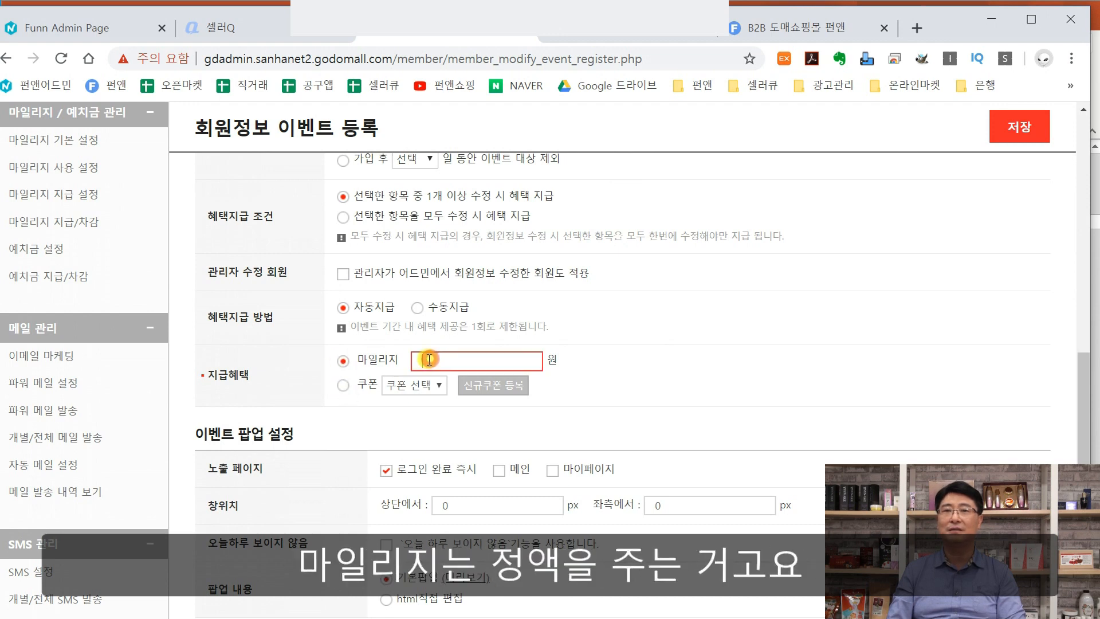
Select 쿠폰 as the event's 지급혜택, check the available coupons and open the new coupon registration form.
click(347, 385)
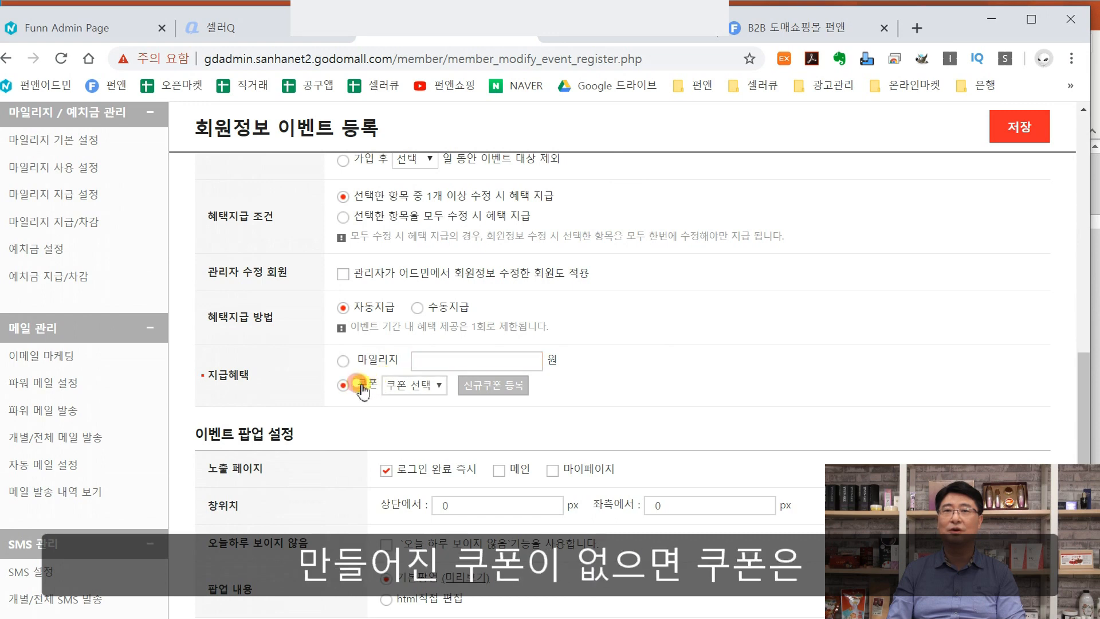
click(388, 389)
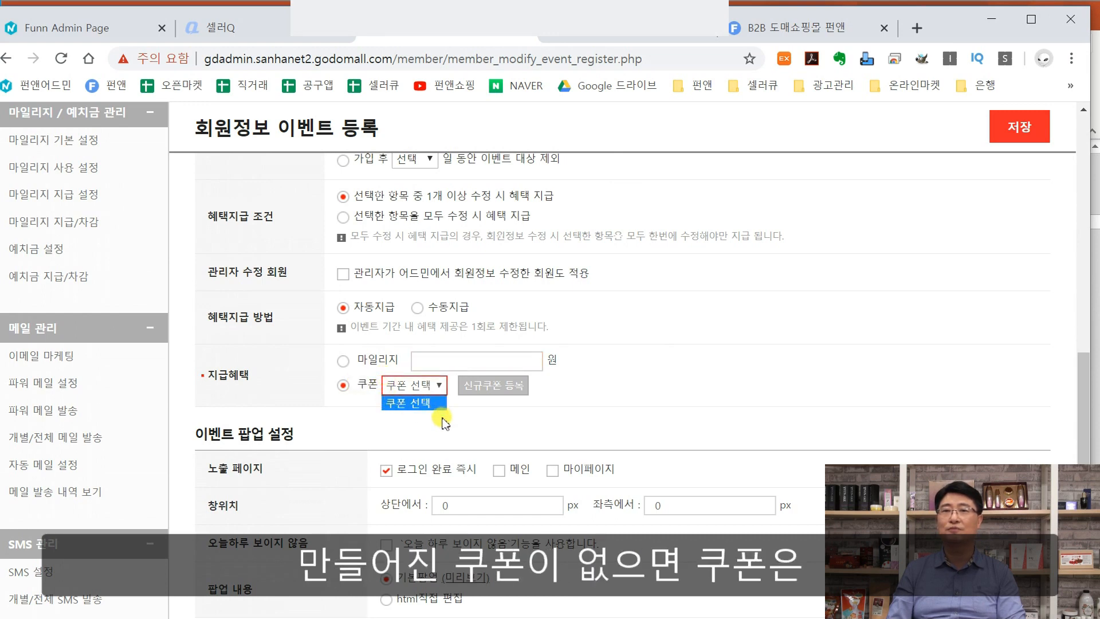
click(487, 424)
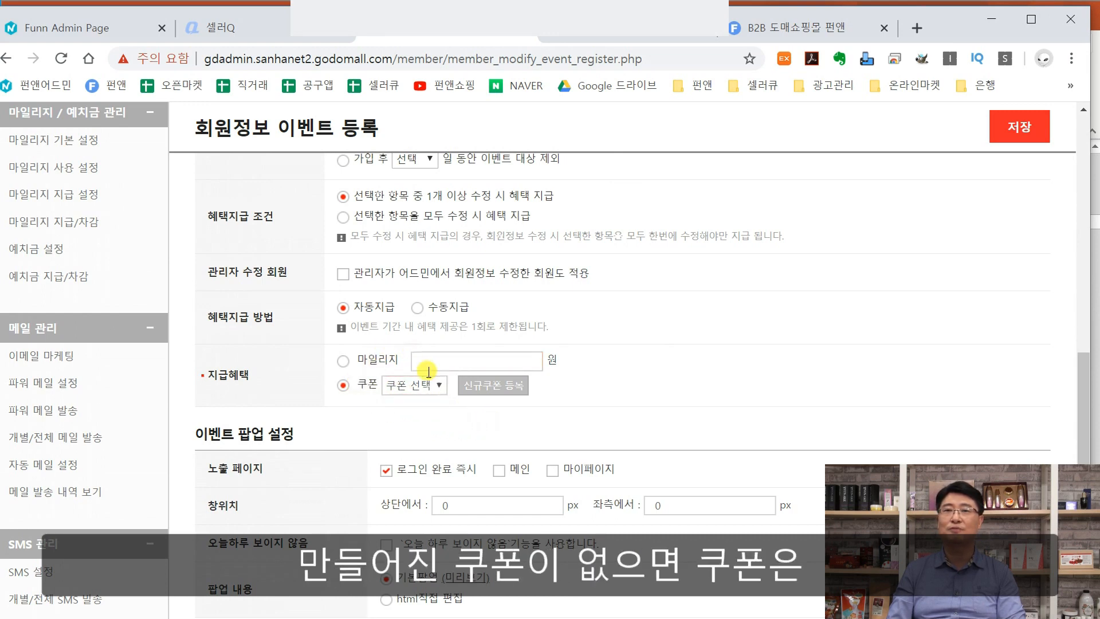
click(513, 389)
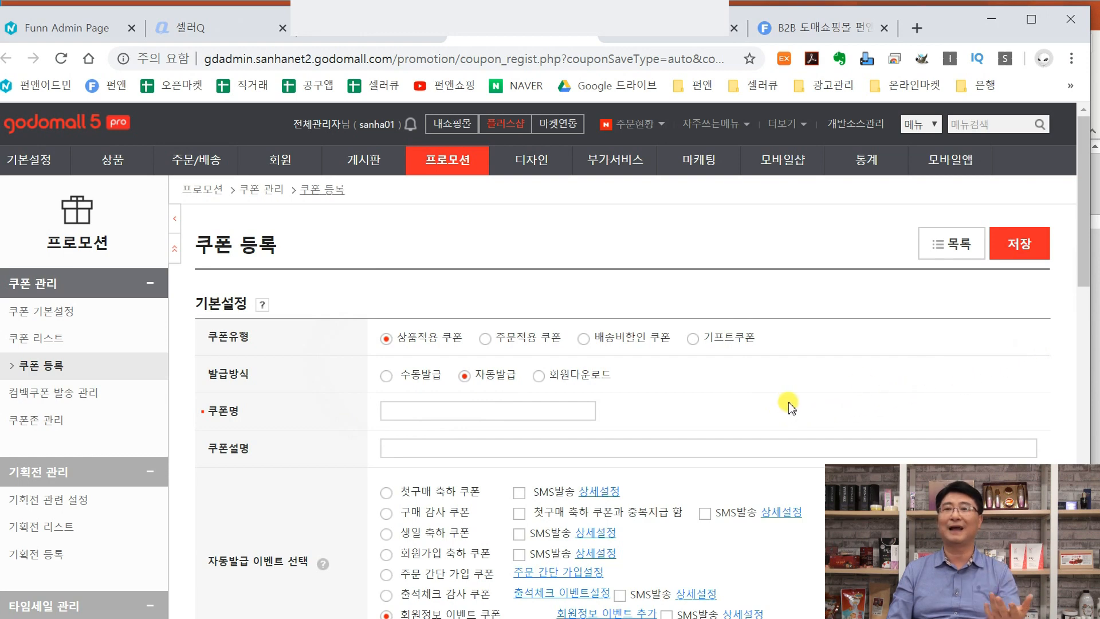
Return to the event registration form and set the event's 지급혜택 to 마일리지.
click(364, 39)
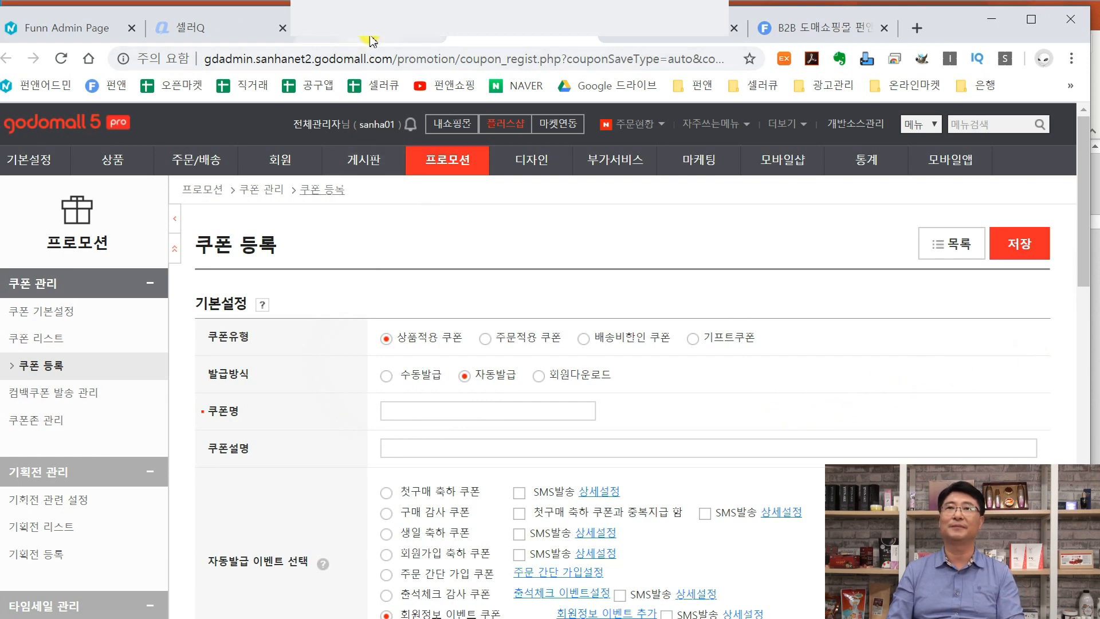
scroll(1085, 375, down, 3)
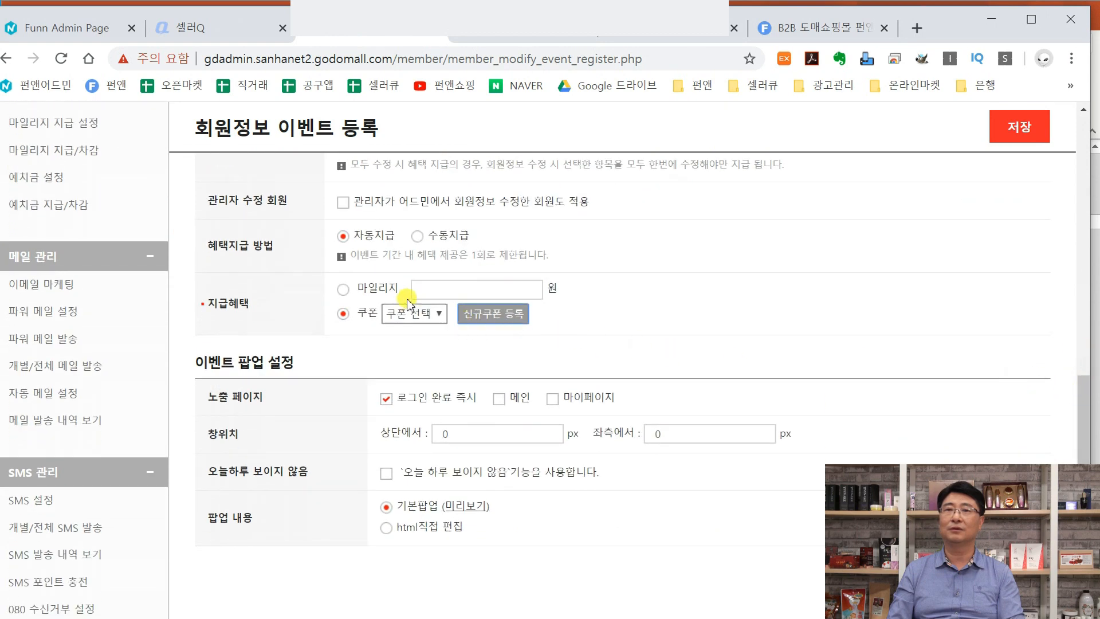
click(387, 290)
click(434, 289)
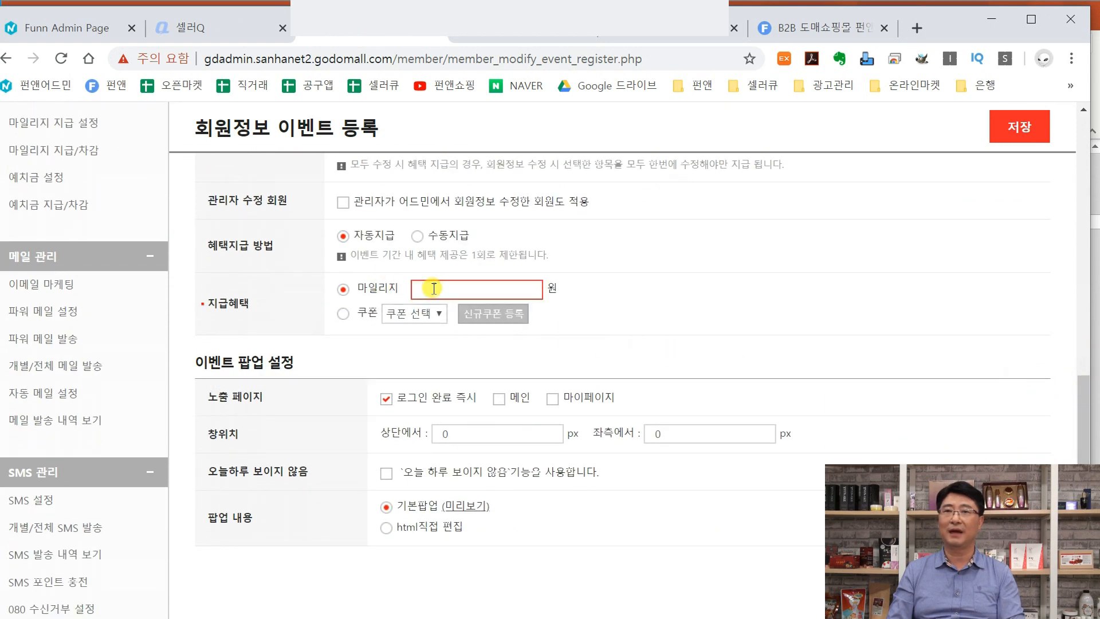
Set the event's 마일리지 benefit to 1000원 and add 메인 and 마이페이지 to the popup's 노출 페이지.
text(1000)
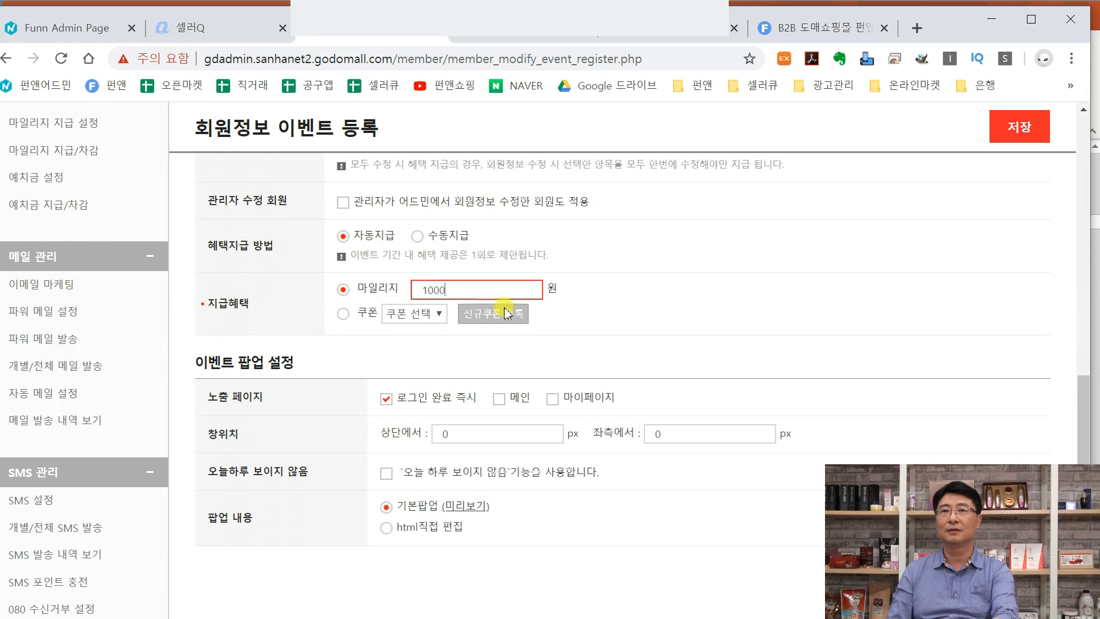
click(655, 328)
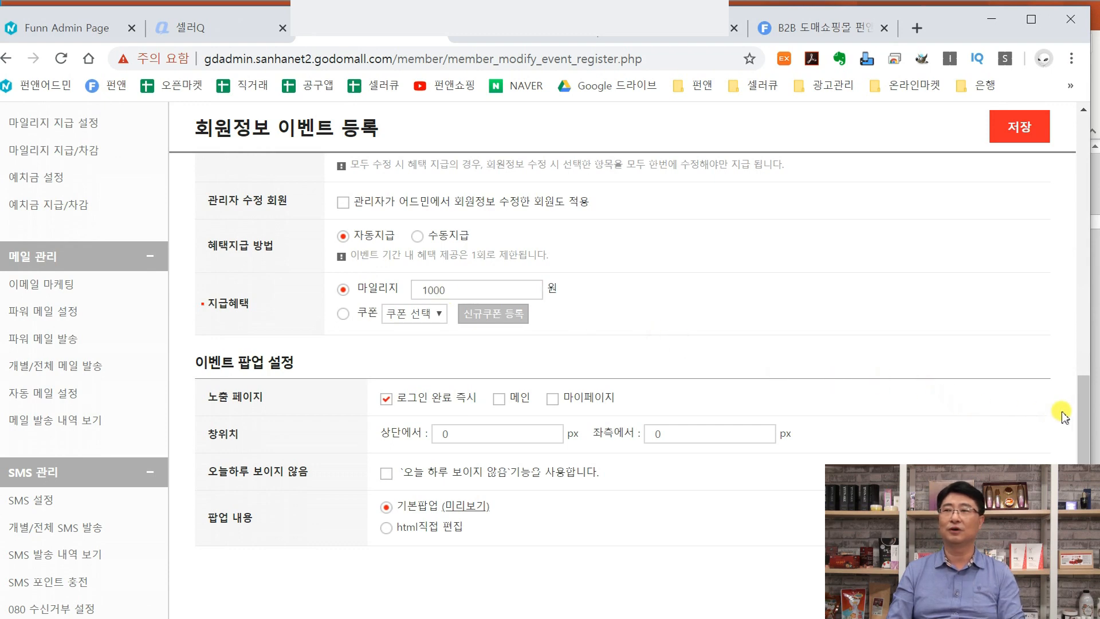
scroll(1079, 401, down, 3)
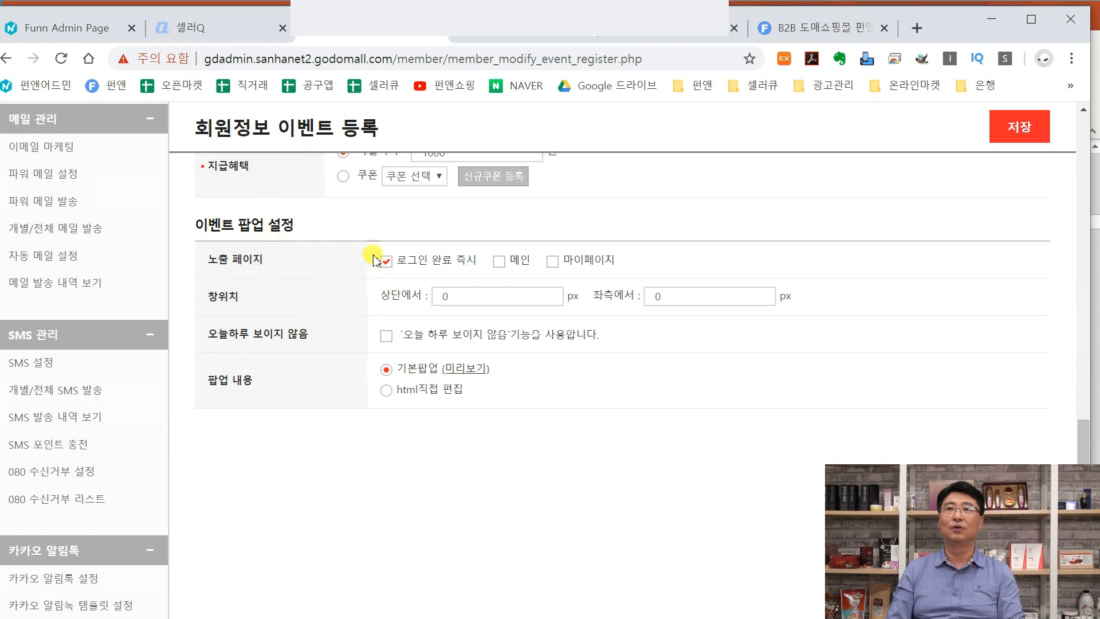
click(499, 262)
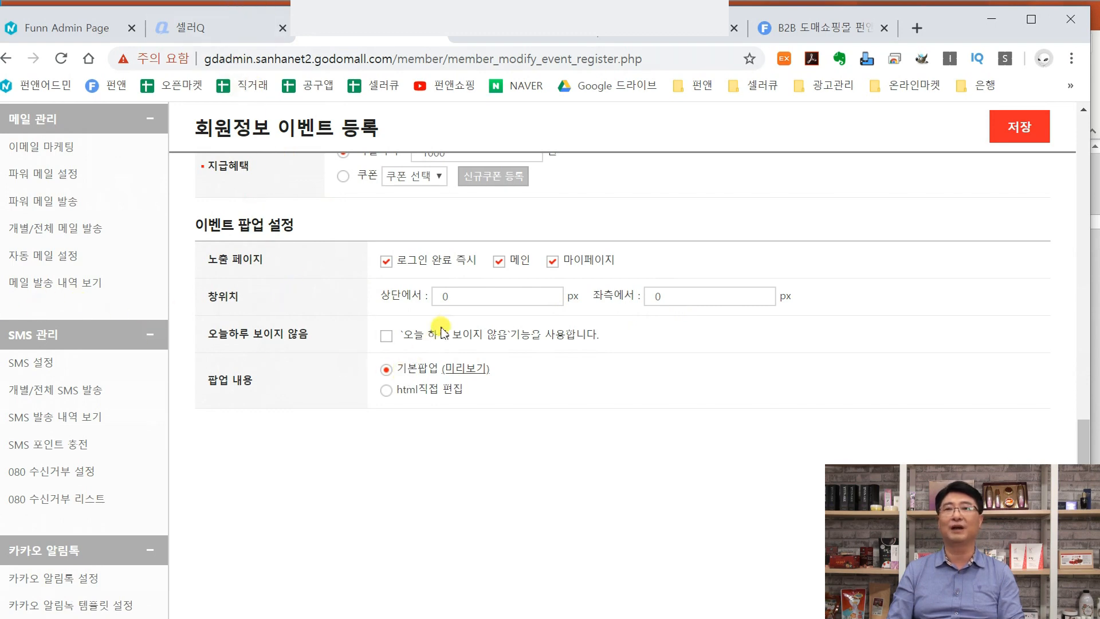
Set the popup's 창위치 to 20 px from 상단 and 20 px from 좌측.
click(462, 291)
drag(462, 291, 434, 295)
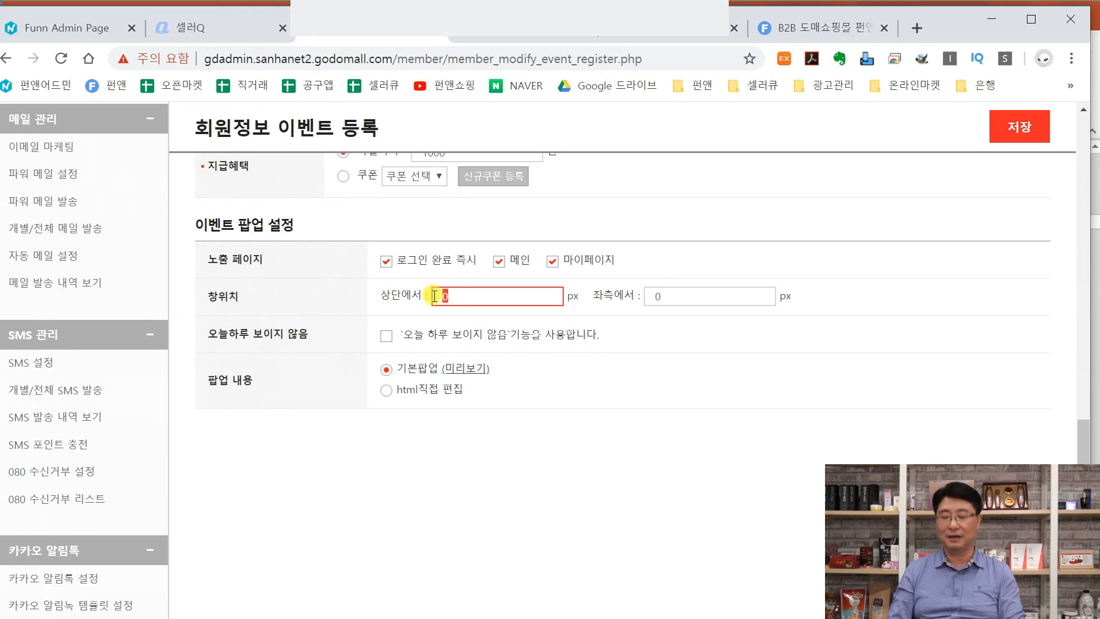
text(20)
drag(682, 296, 610, 317)
text(20)
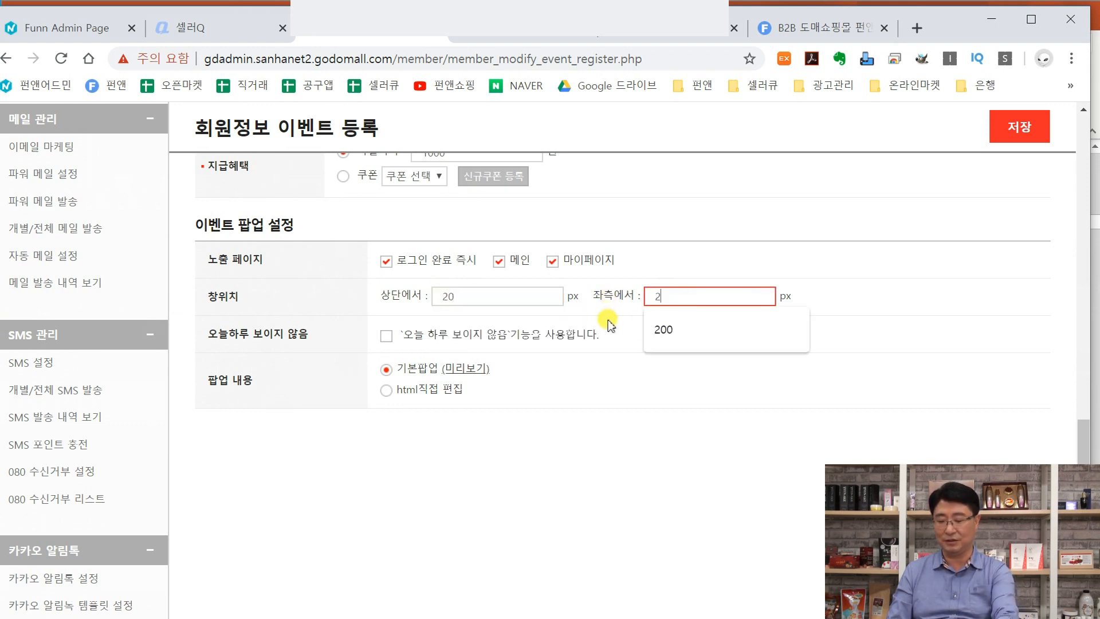
click(638, 385)
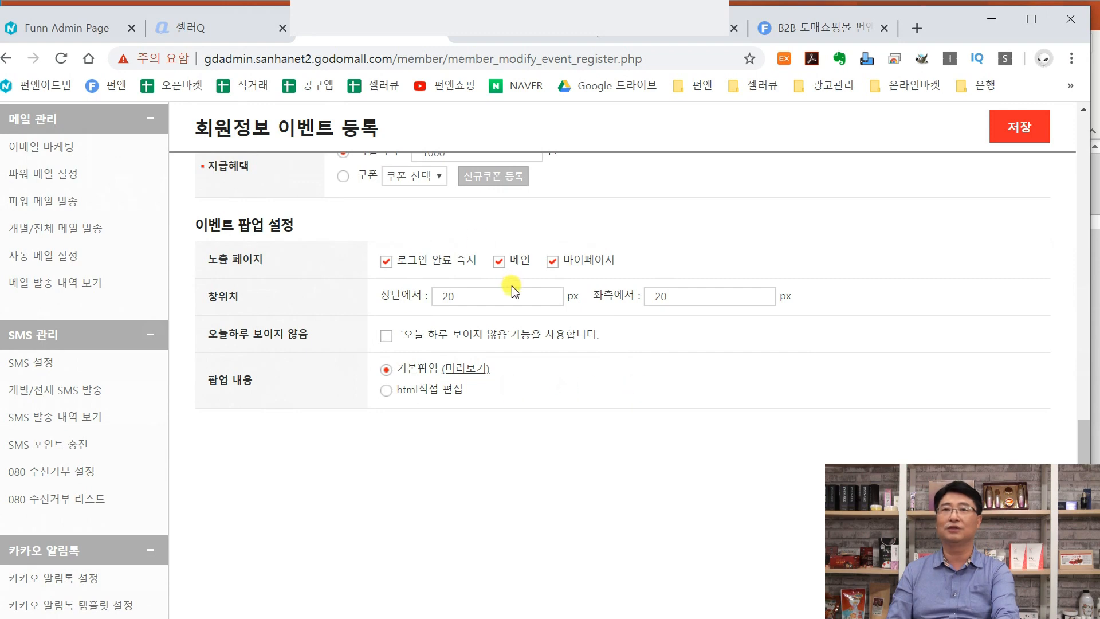
Set the popup's 창위치 to 50 px for both 상단 and 좌측 and enable the '오늘 하루 보이지 않음' function.
drag(503, 296, 418, 297)
text(50)
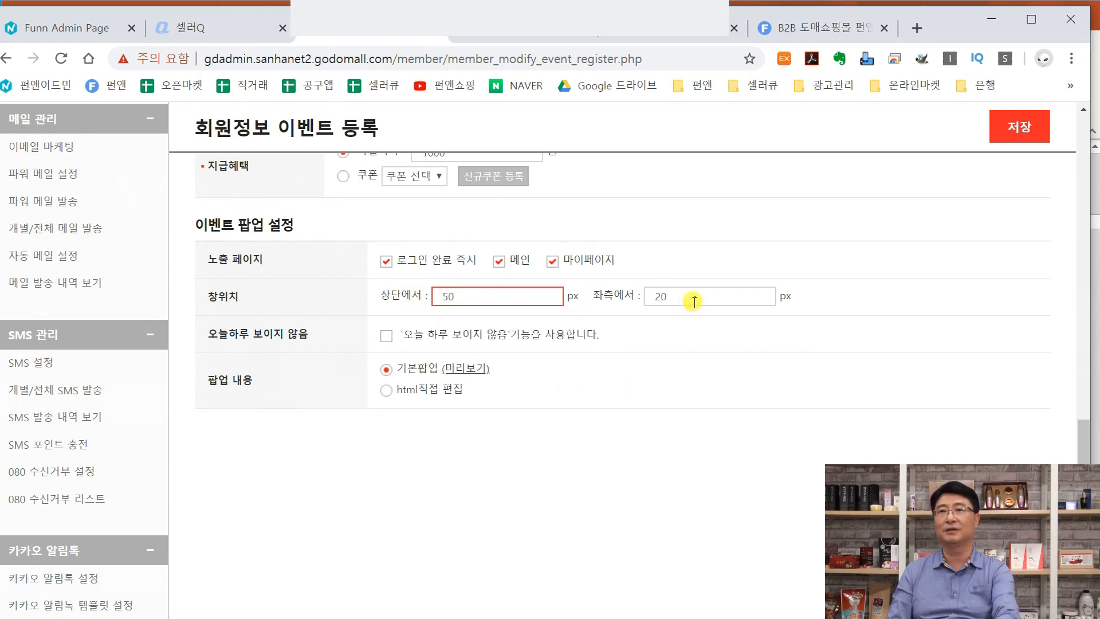
drag(686, 296, 596, 301)
text(50)
click(682, 376)
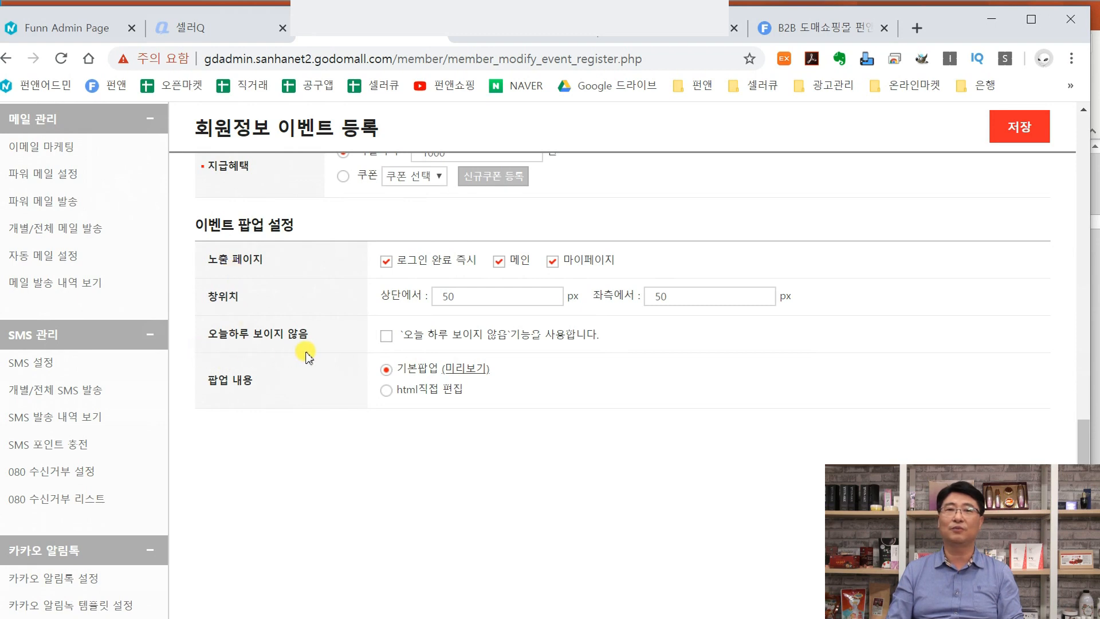
click(383, 338)
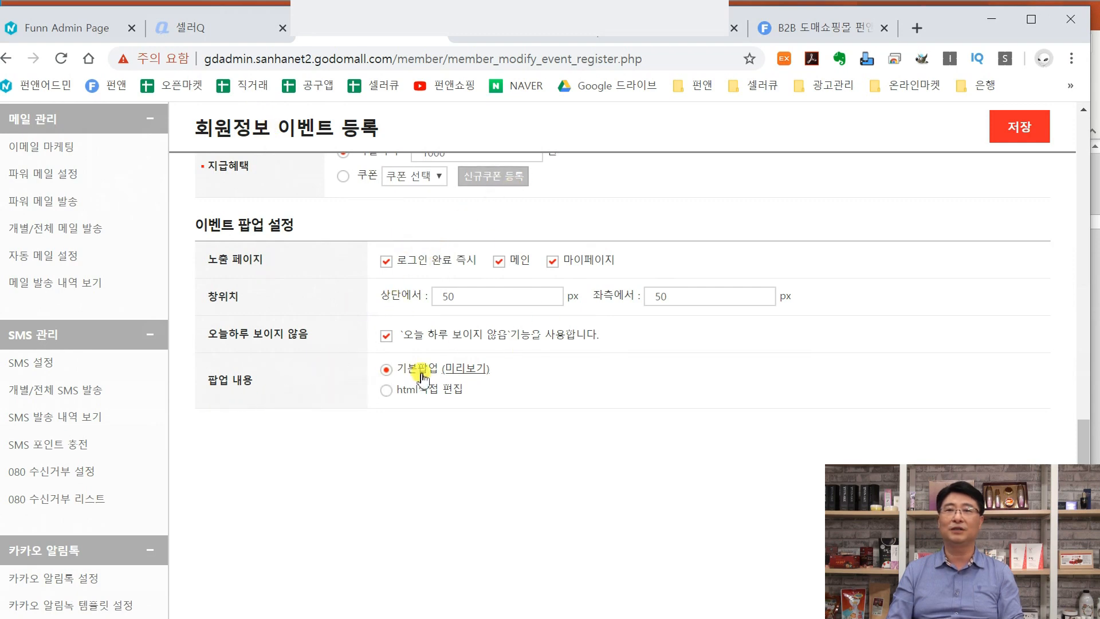
Preview the 기본팝업 content and save the 회원정보 수정 이벤트.
click(472, 372)
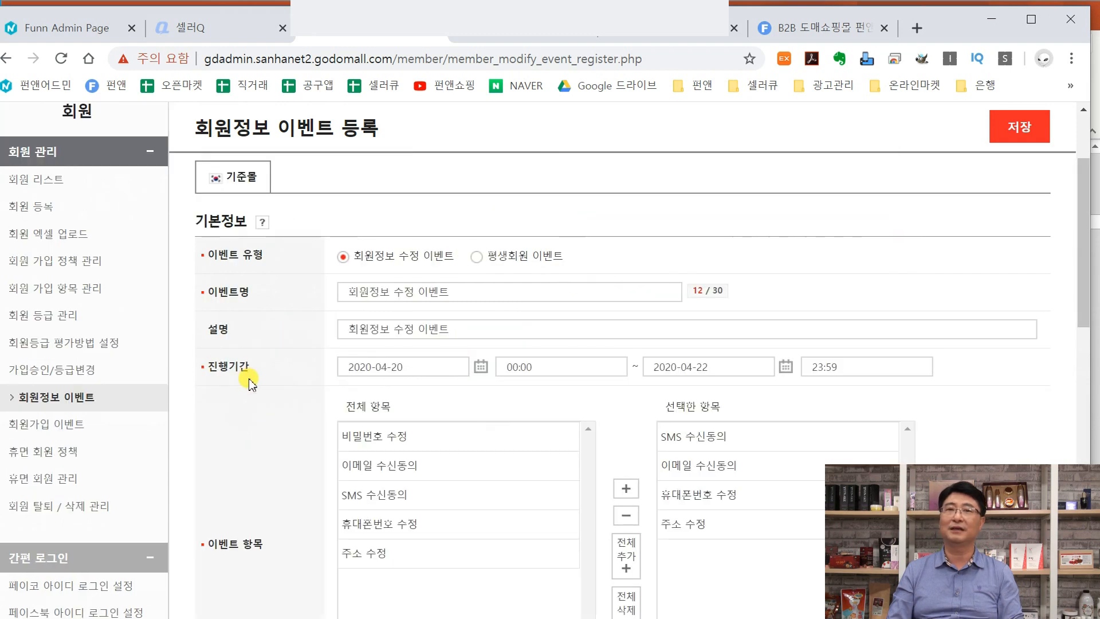
click(1020, 127)
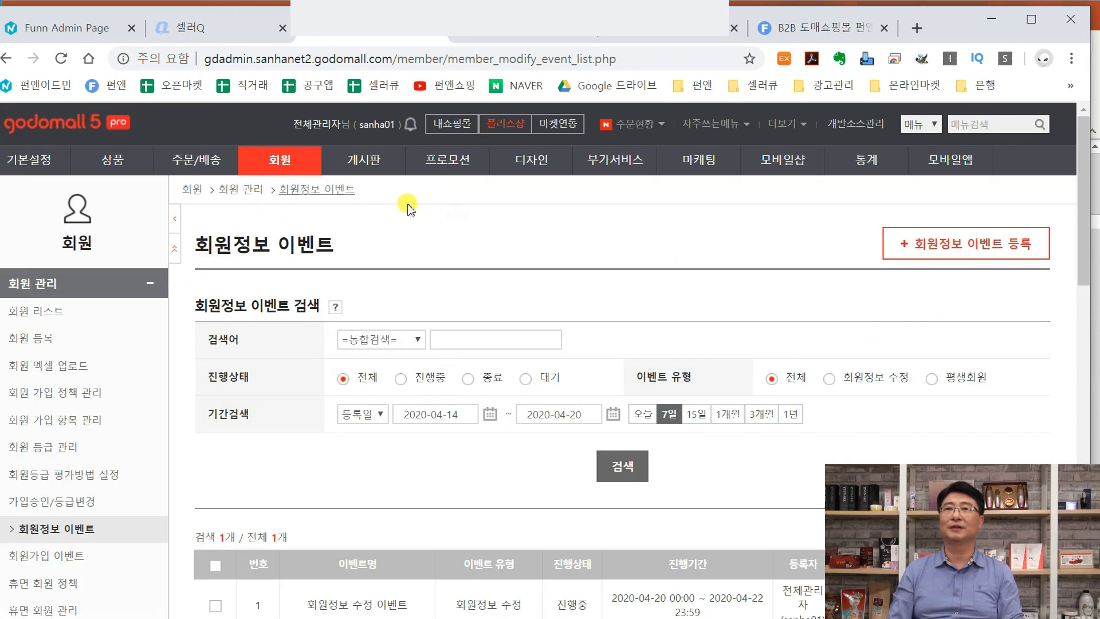
Open 회원가입 이벤트, examine the detailed settings of the 회원가입 축하 쿠폰 and return to the event page.
click(65, 556)
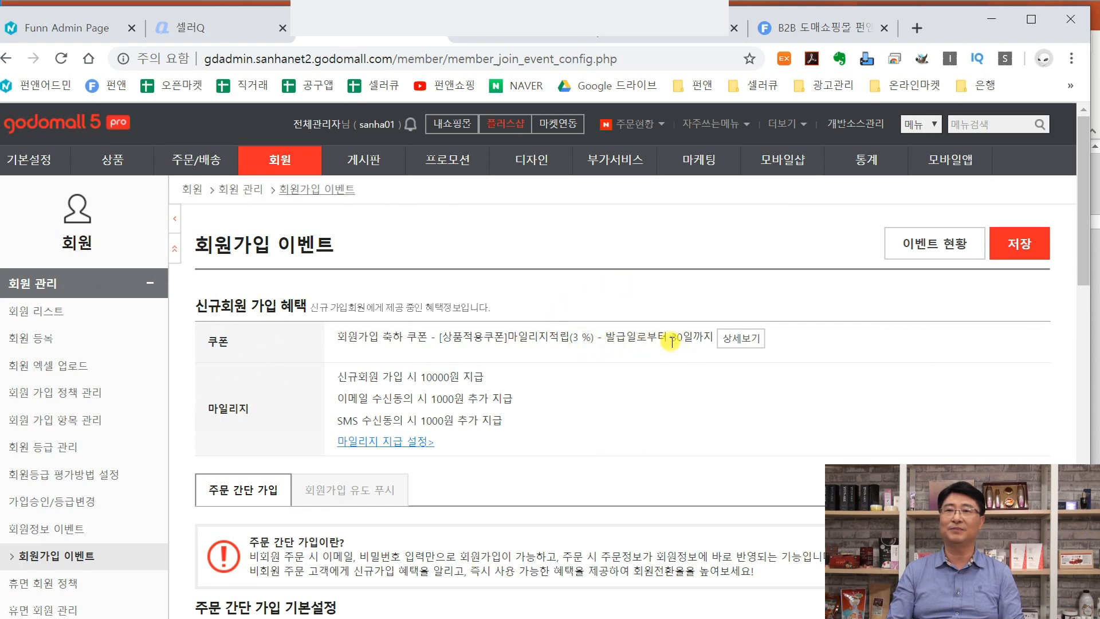
click(734, 343)
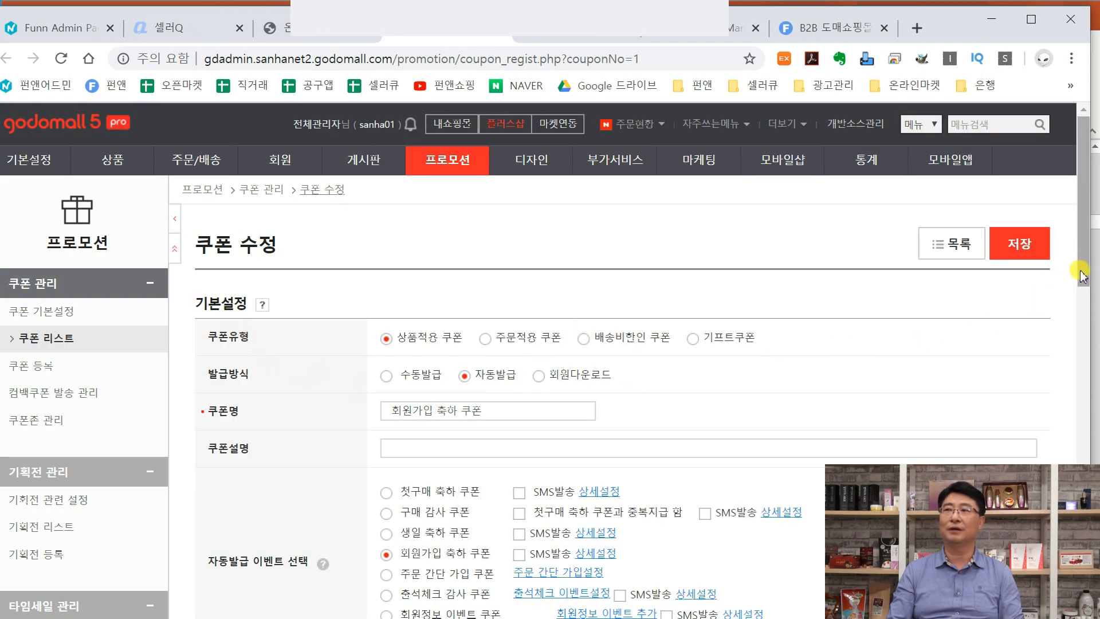
scroll(1081, 275, down, 2)
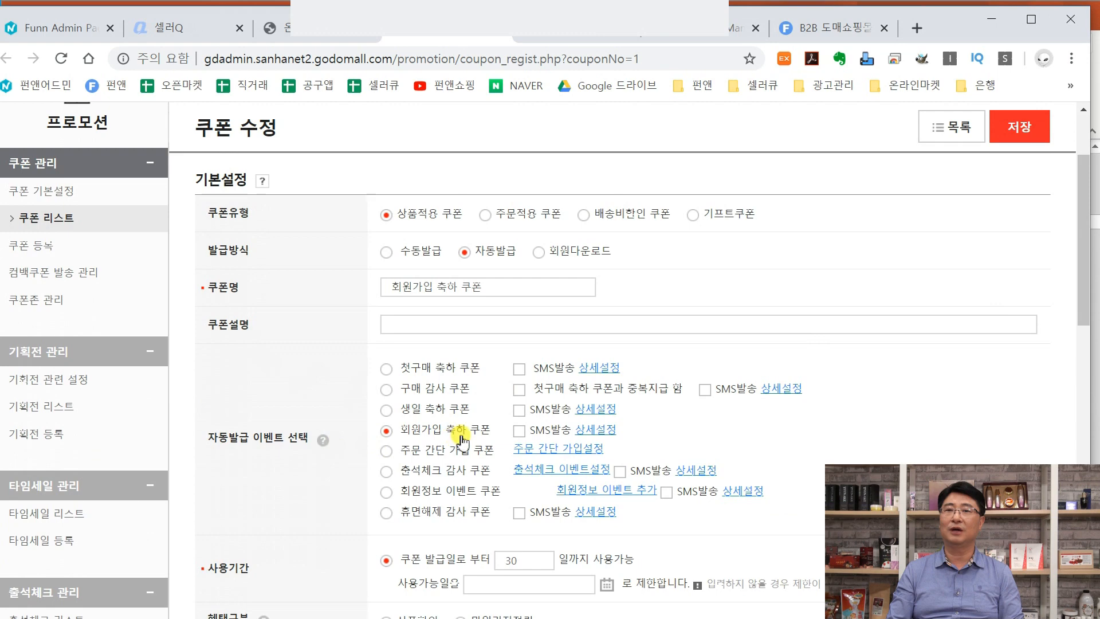
click(293, 38)
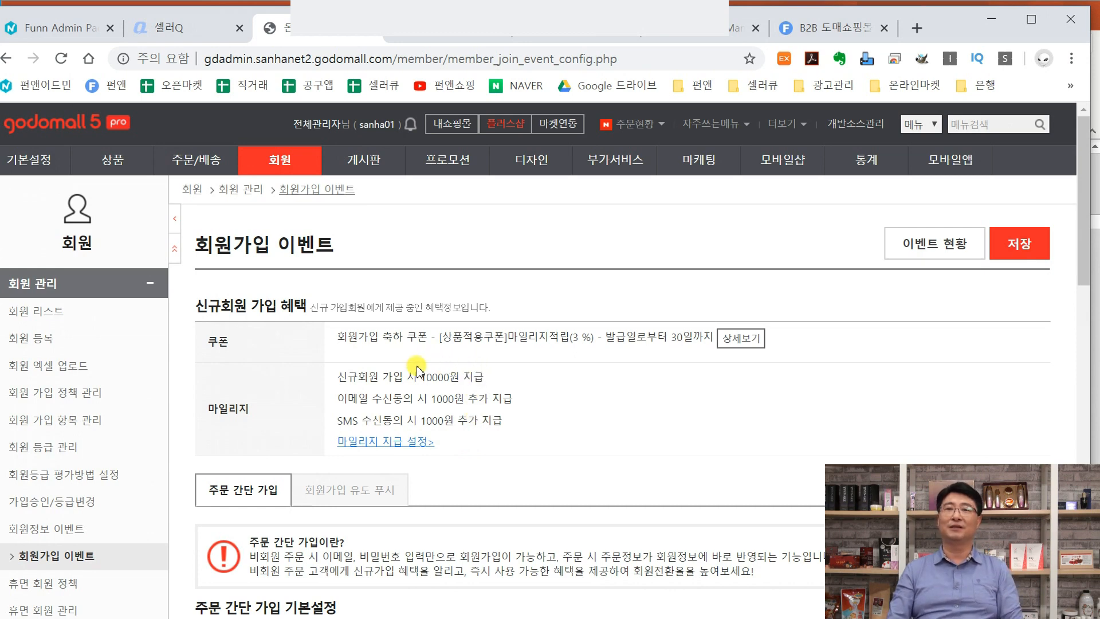
Set 주문 간단 가입 to 사용함, check its 쿠폰 혜택 choices and try 이미지 직접 등록 for the event banner.
scroll(412, 366, down, 5)
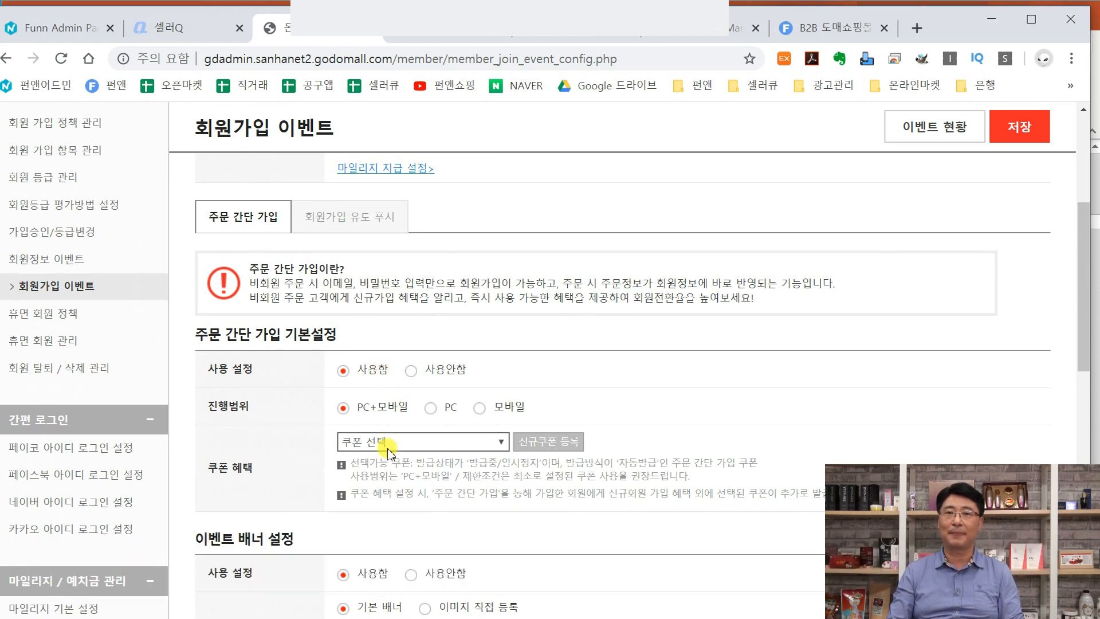
click(466, 442)
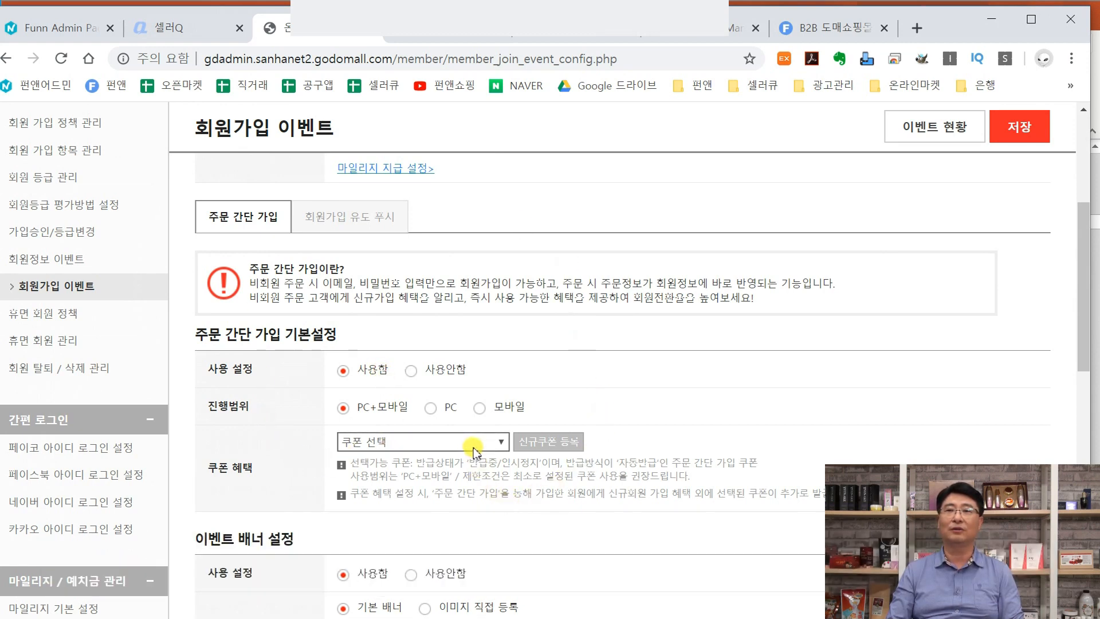
click(570, 467)
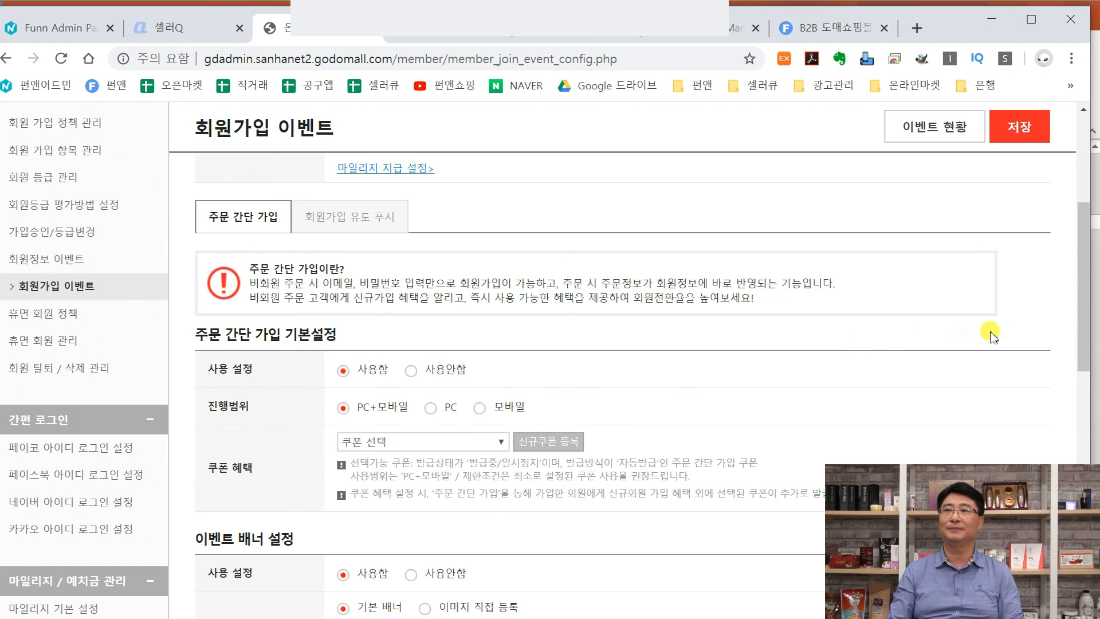
scroll(1063, 314, down, 5)
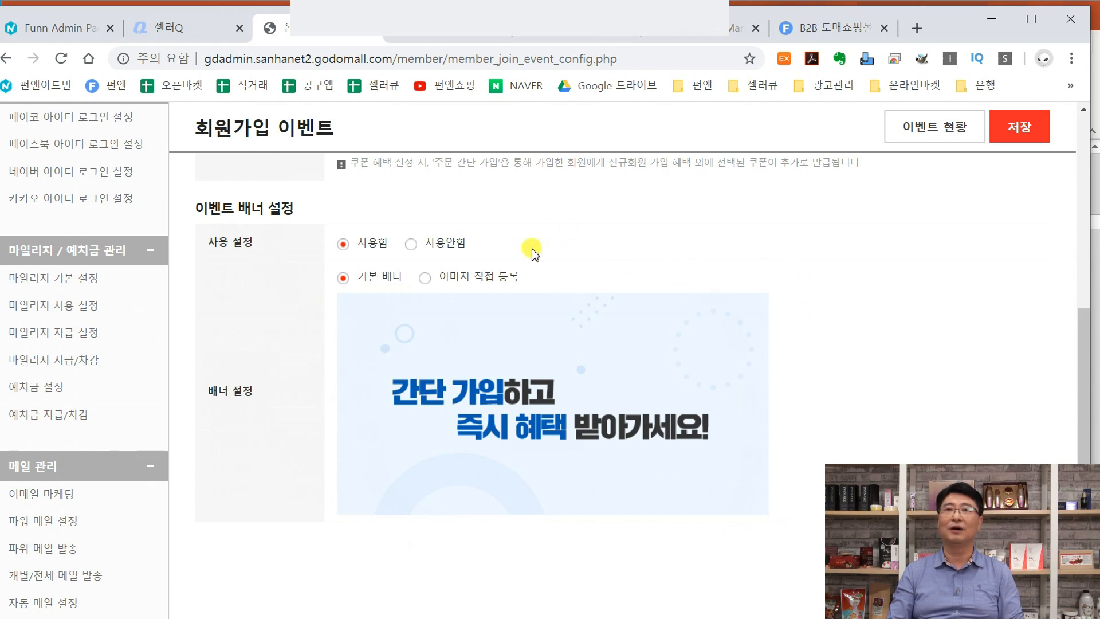
click(501, 279)
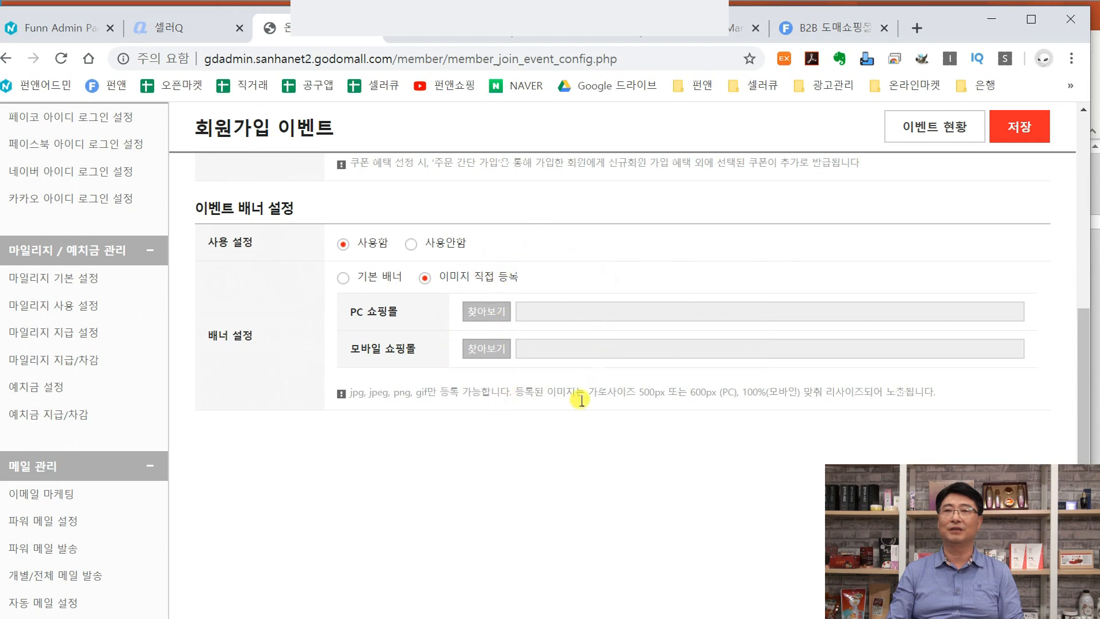
Set 회원가입 유도 푸시 to 사용함, shown after 3 or more moves following the first mall visit, with 노출위치 중간.
scroll(380, 282, up, 5)
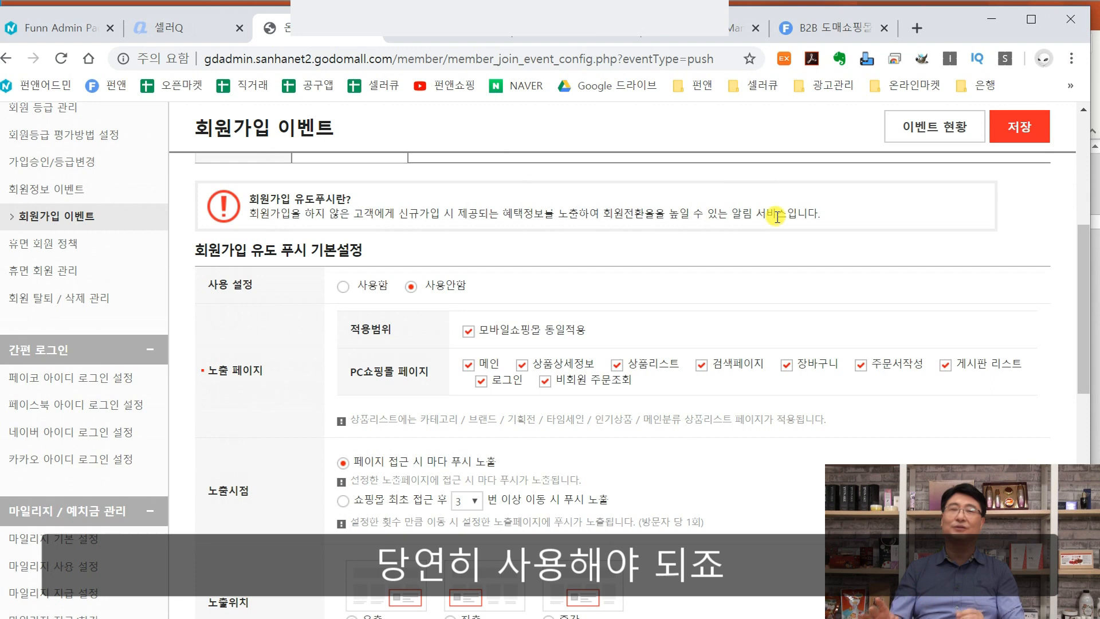
click(343, 287)
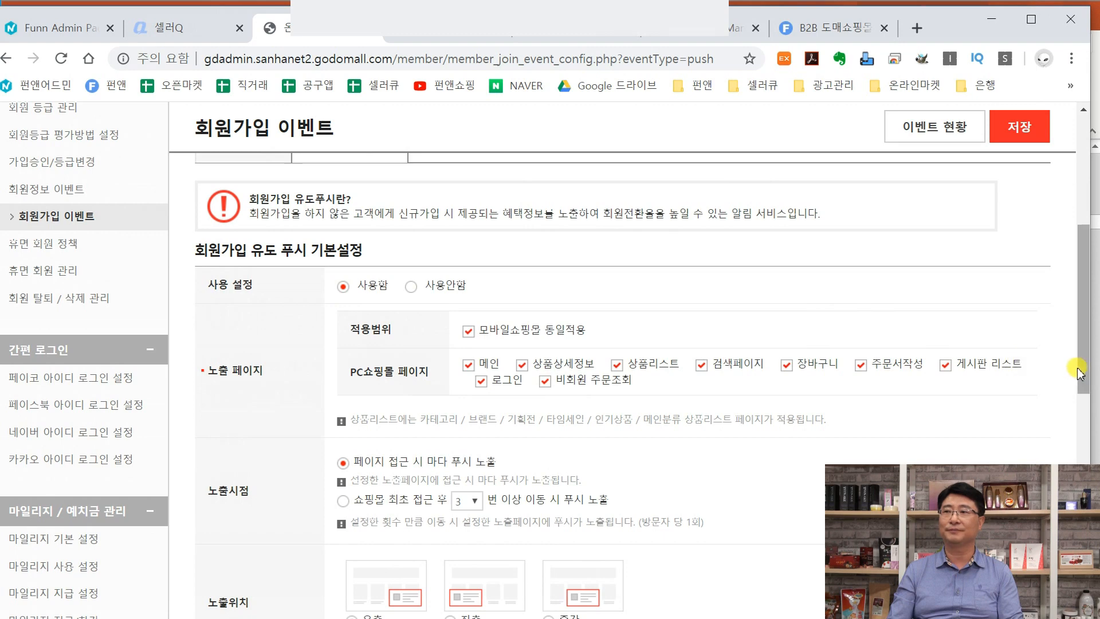
scroll(1076, 373, down, 4)
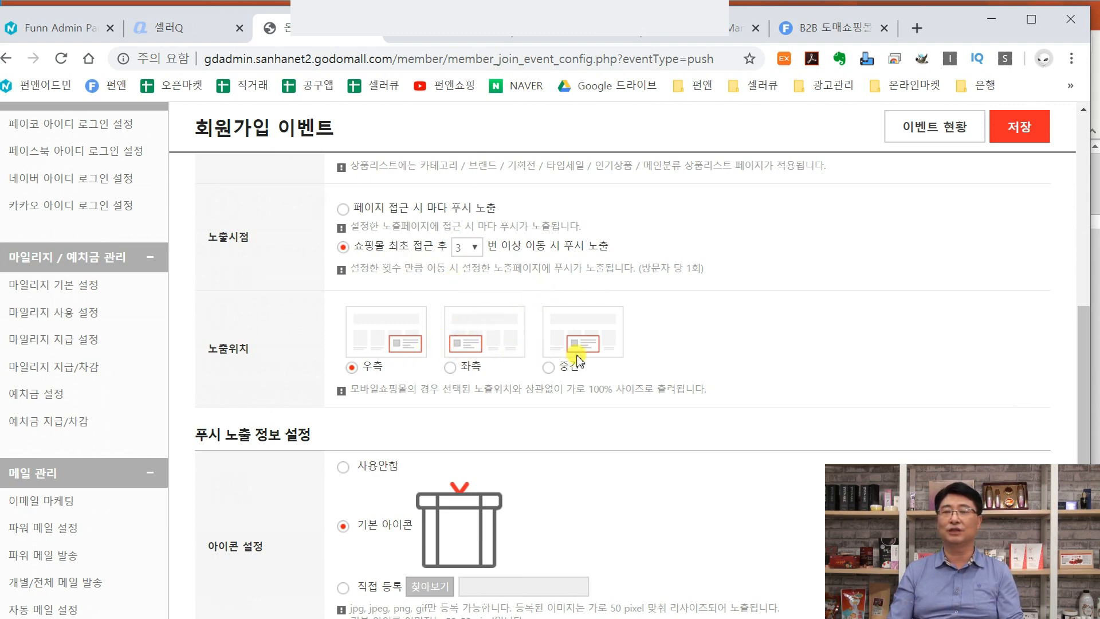
click(472, 367)
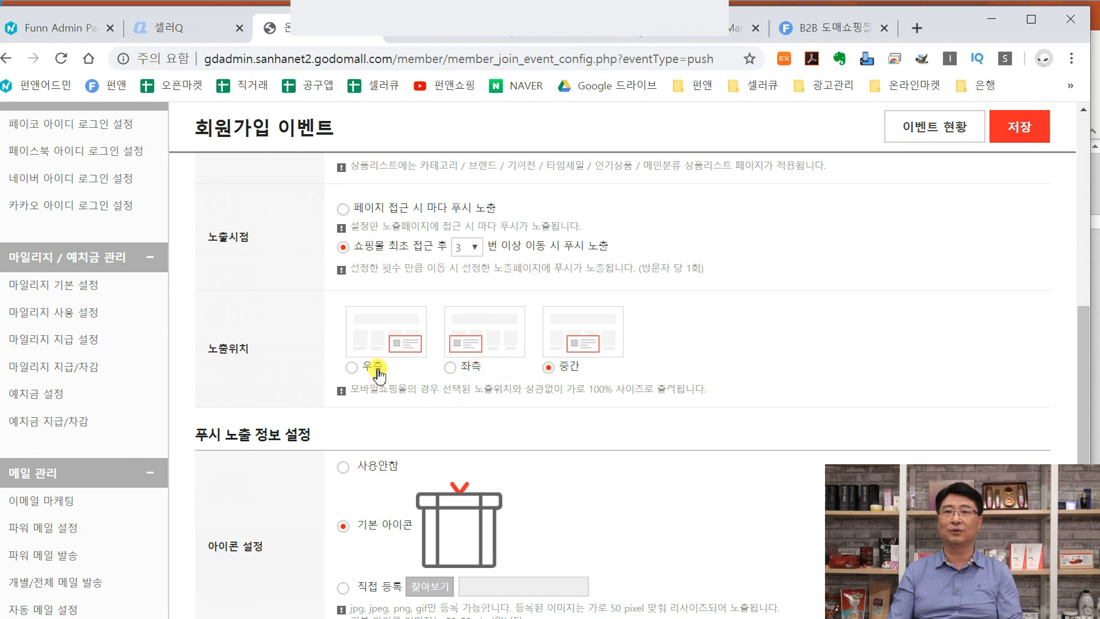
Try 이미지 등록 as the push content and switch back to 가입 유도 문구 입력.
scroll(491, 383, down, 5)
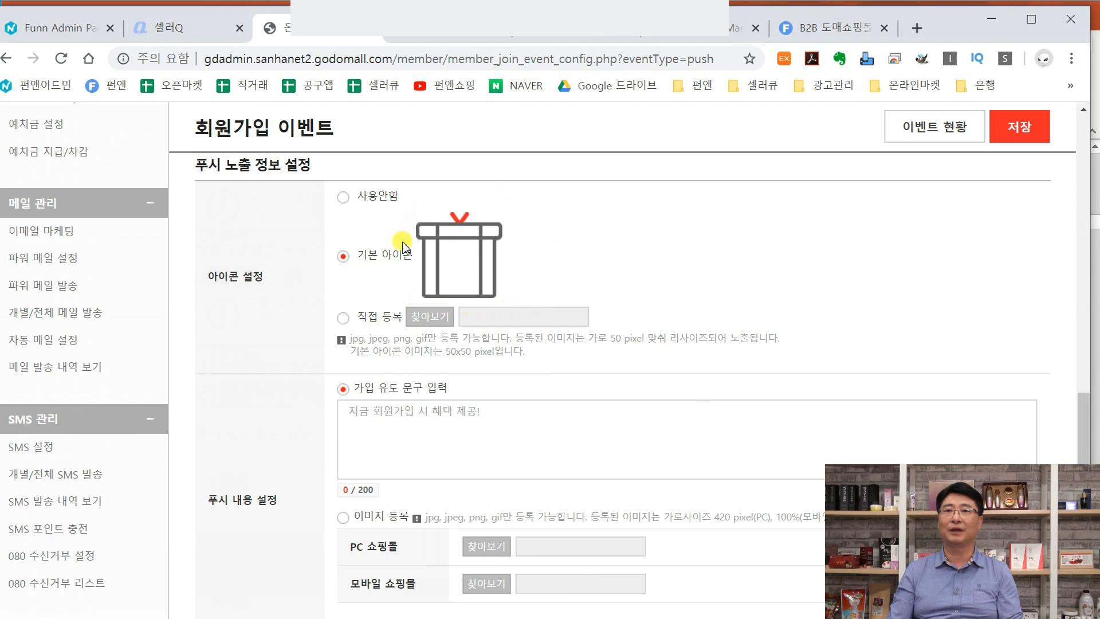
click(516, 413)
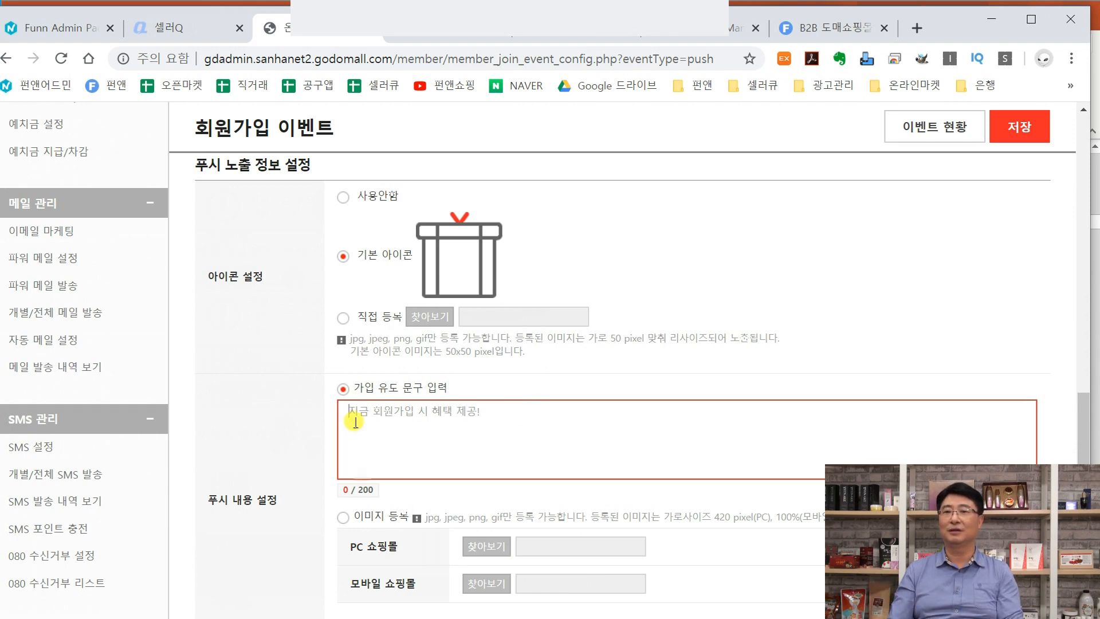
scroll(1083, 430, down, 3)
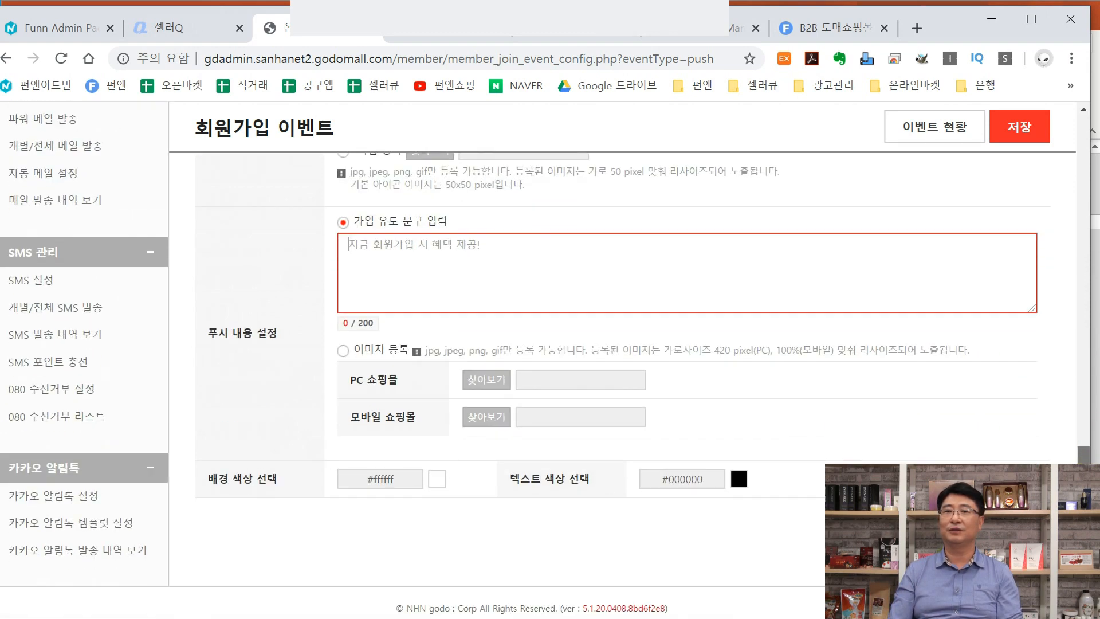
click(357, 355)
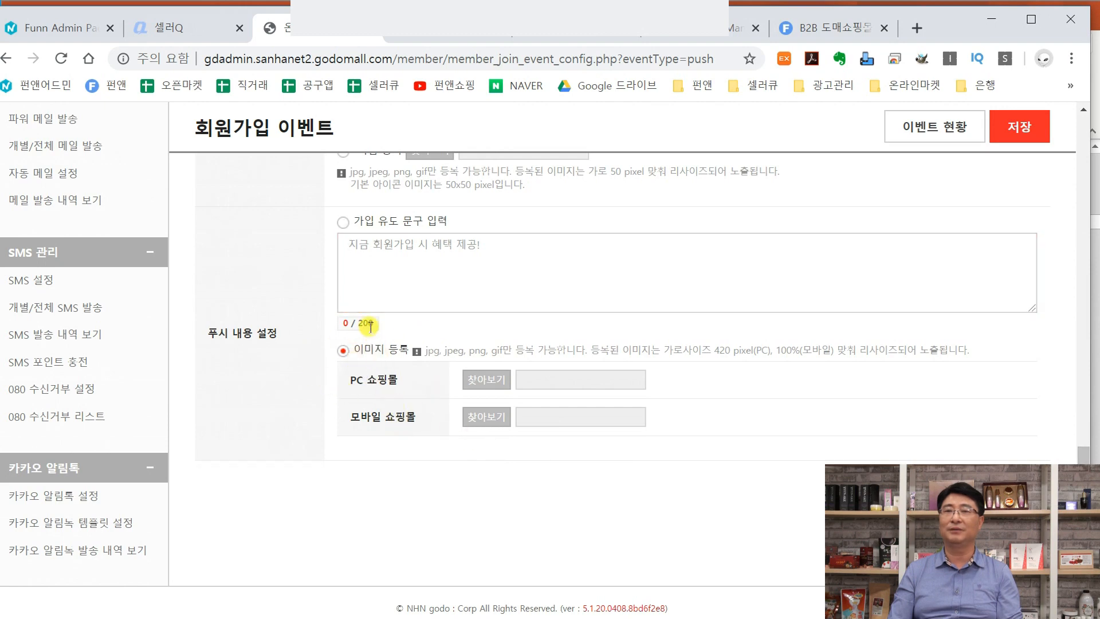
click(346, 218)
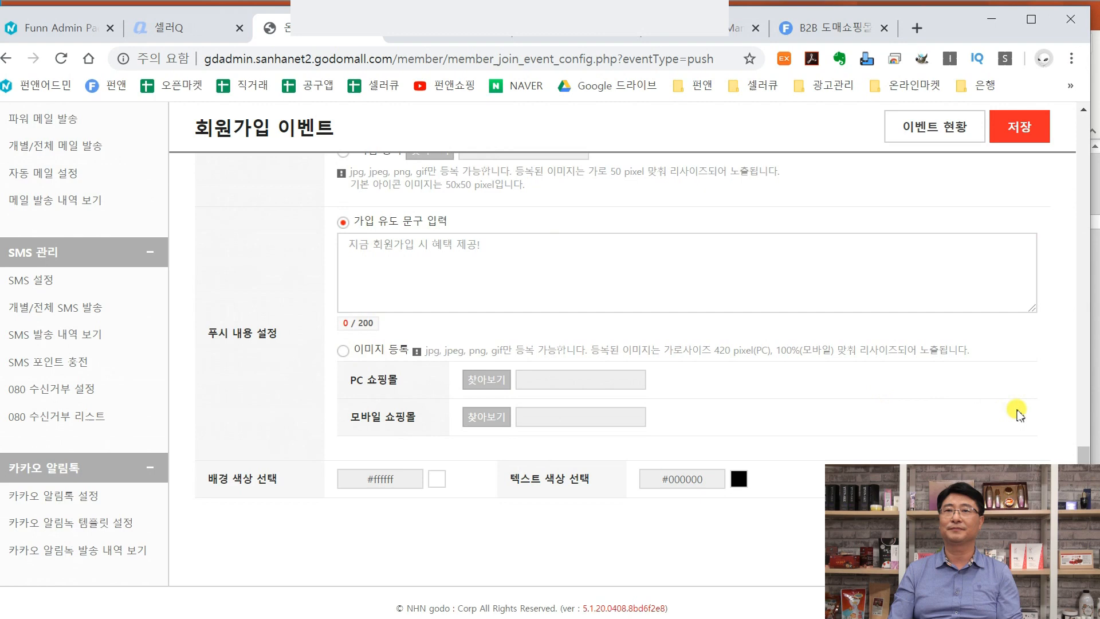
Review the 신규회원 가입 혜택 and the 주문 간단 가입 settings, returning to 회원가입 유도 푸시.
scroll(1063, 172, up, 10)
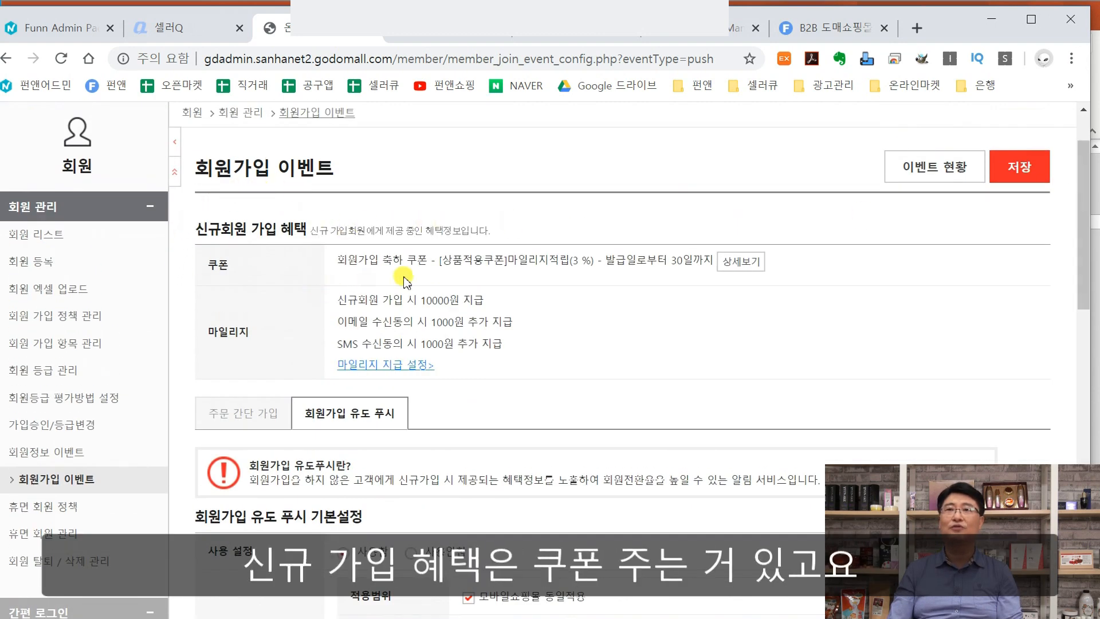
click(262, 423)
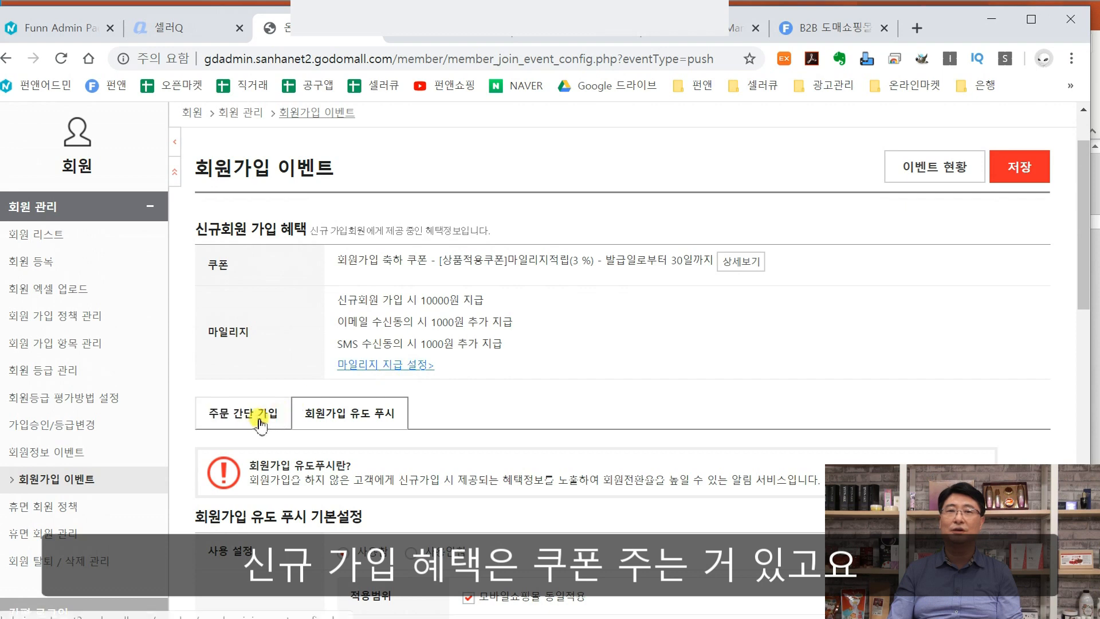
scroll(286, 284, down, 4)
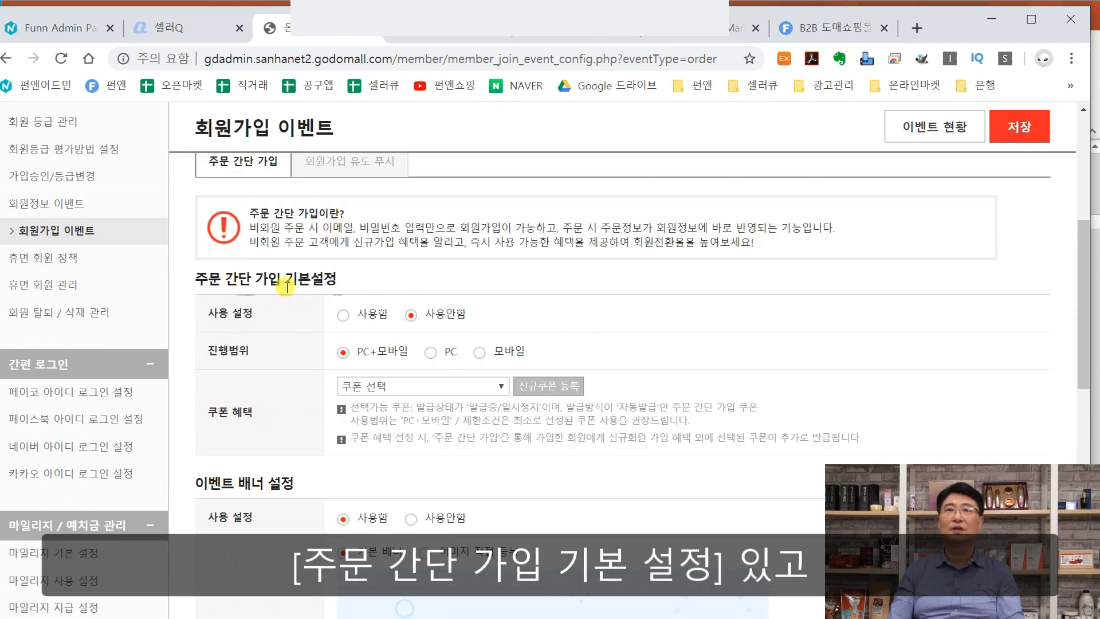
click(380, 165)
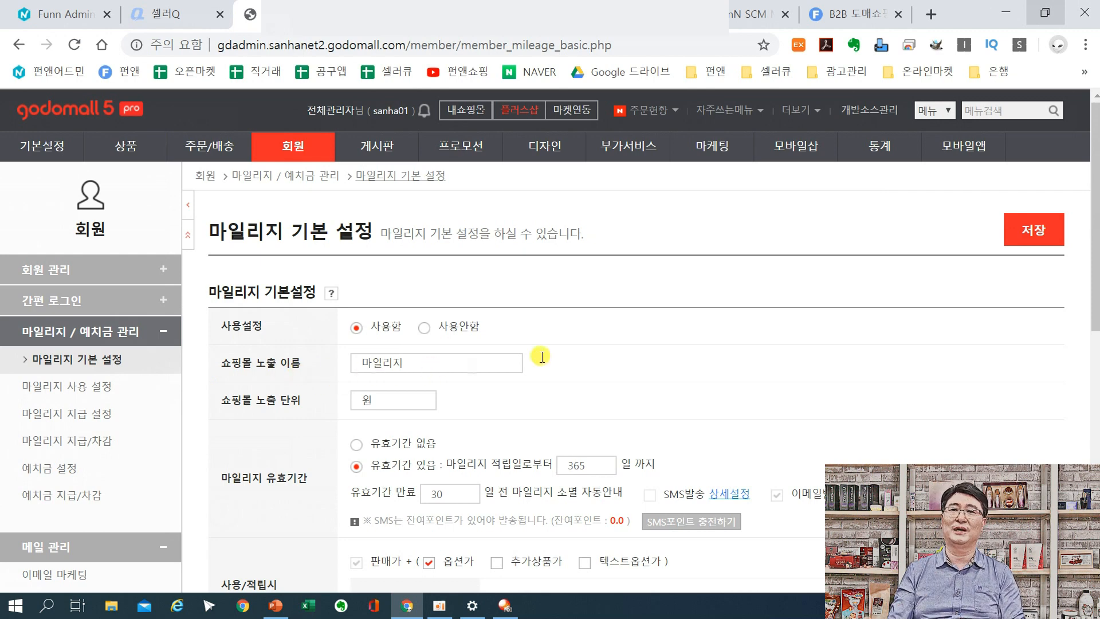
Review the 쇼핑몰 노출 이름, 쇼핑몰 노출 단위 and 마일리지 유효기간 fields in the basic mileage settings.
drag(444, 370, 355, 374)
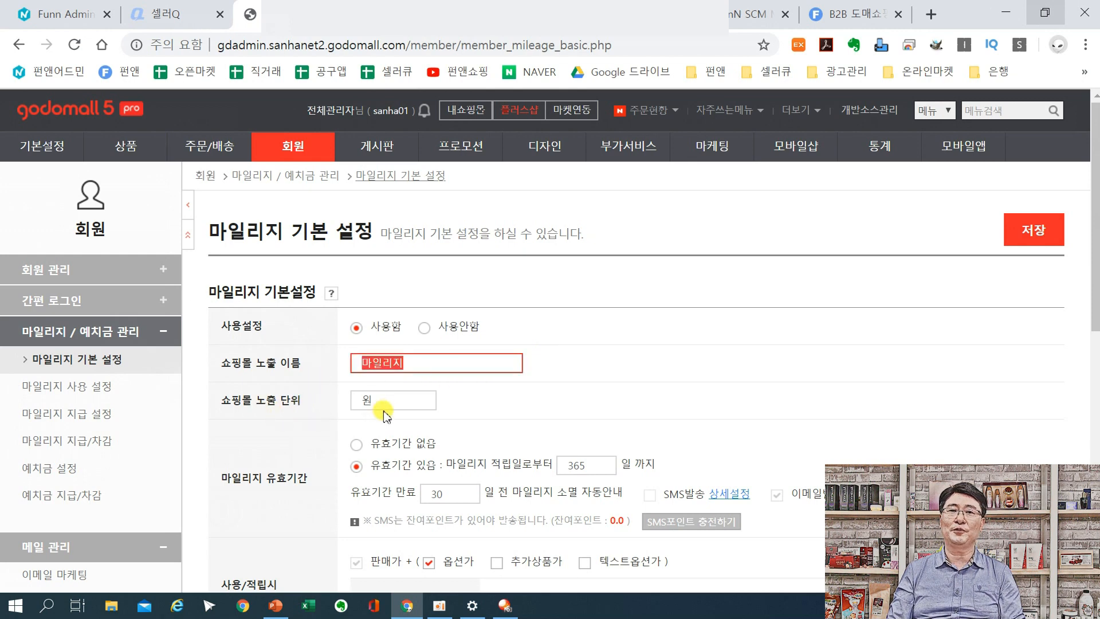
drag(390, 405, 348, 401)
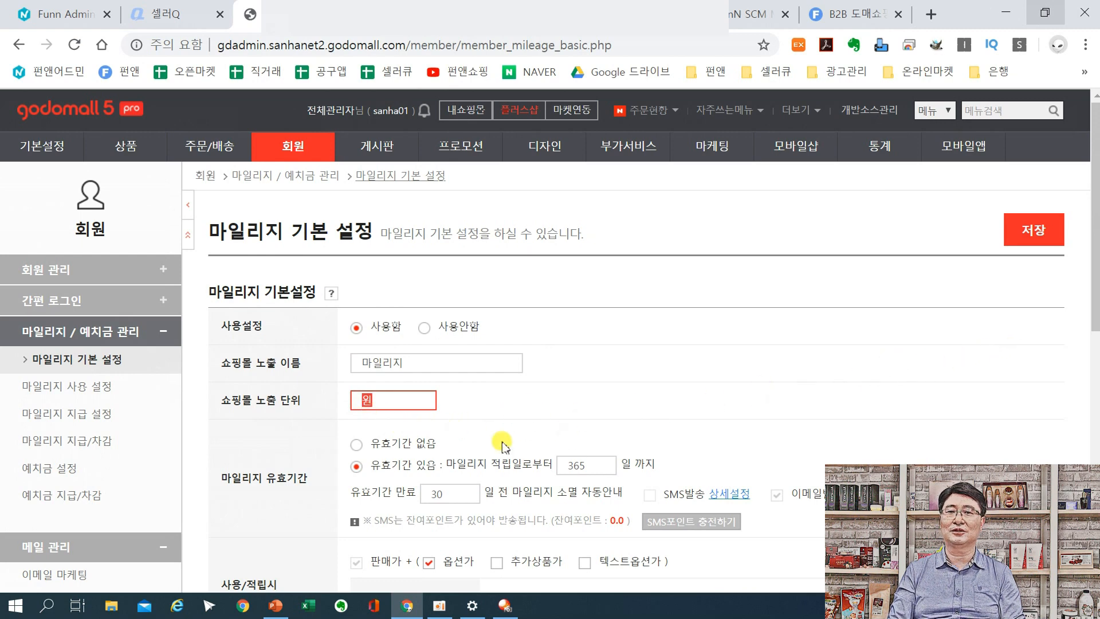
drag(321, 482, 227, 484)
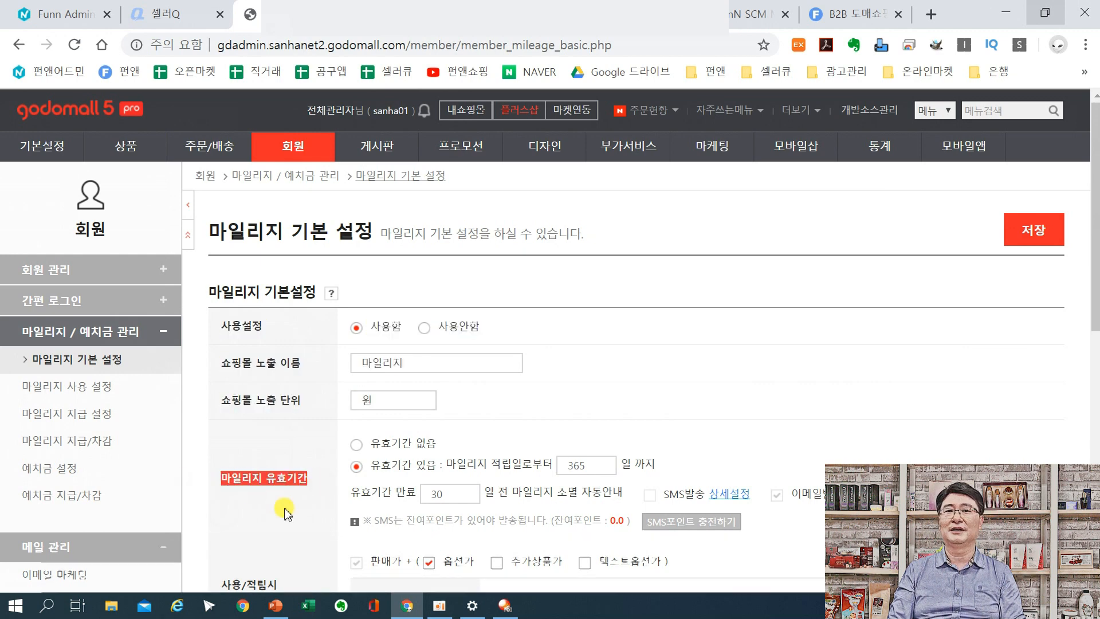
click(384, 471)
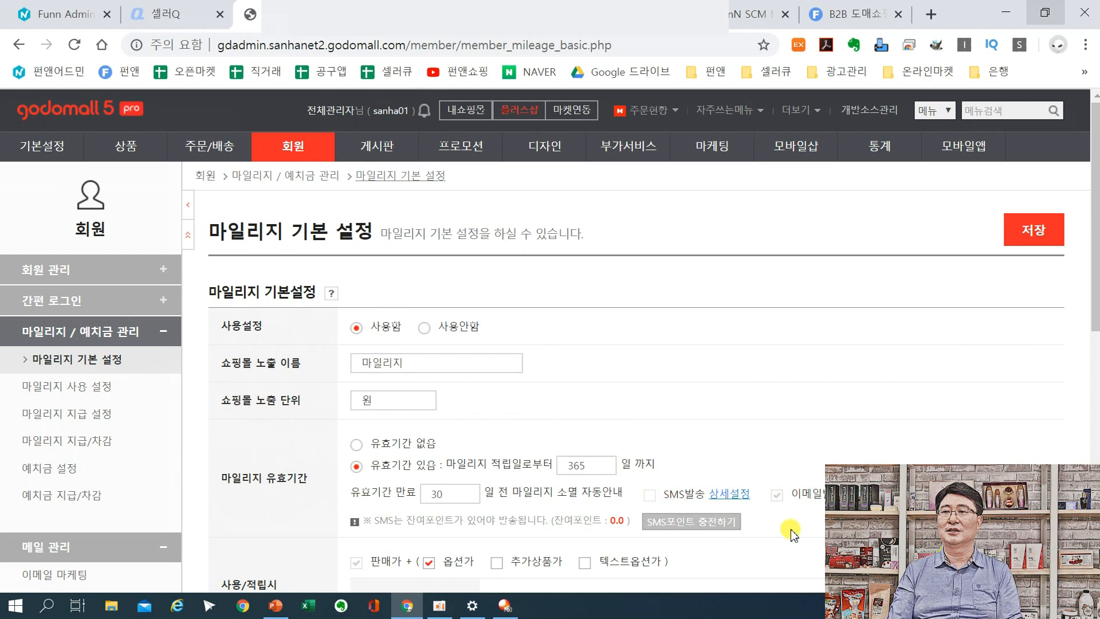
Base the 사용/적립시 구매금액 기준 on 판매가 only, with 옵션가, 추가상품가 and 텍스트옵션가 excluded.
scroll(1080, 440, down, 3)
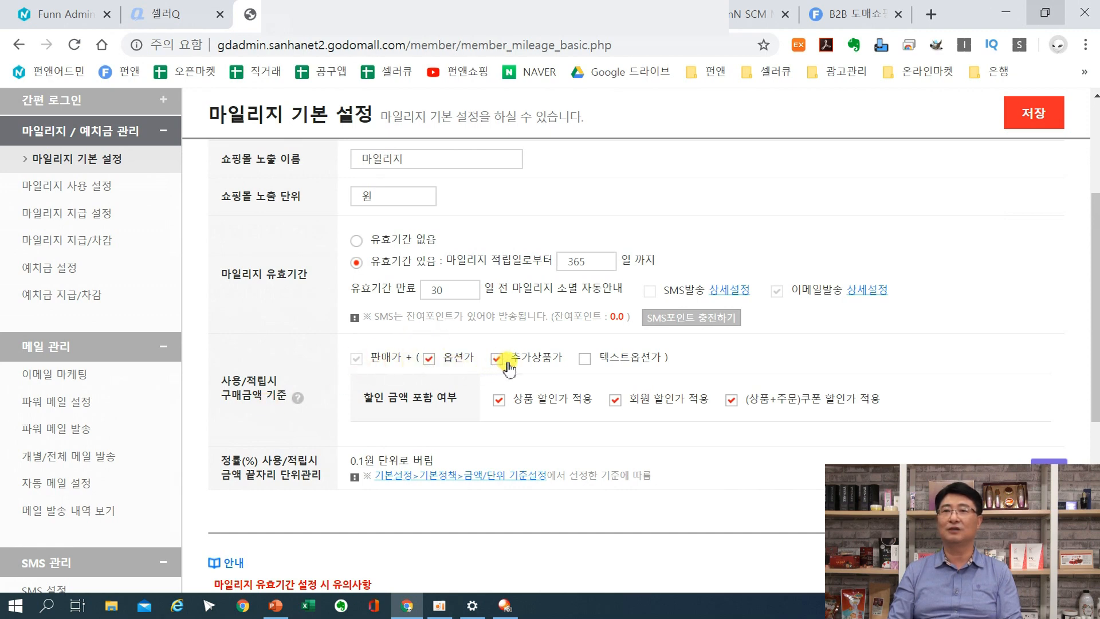
click(591, 361)
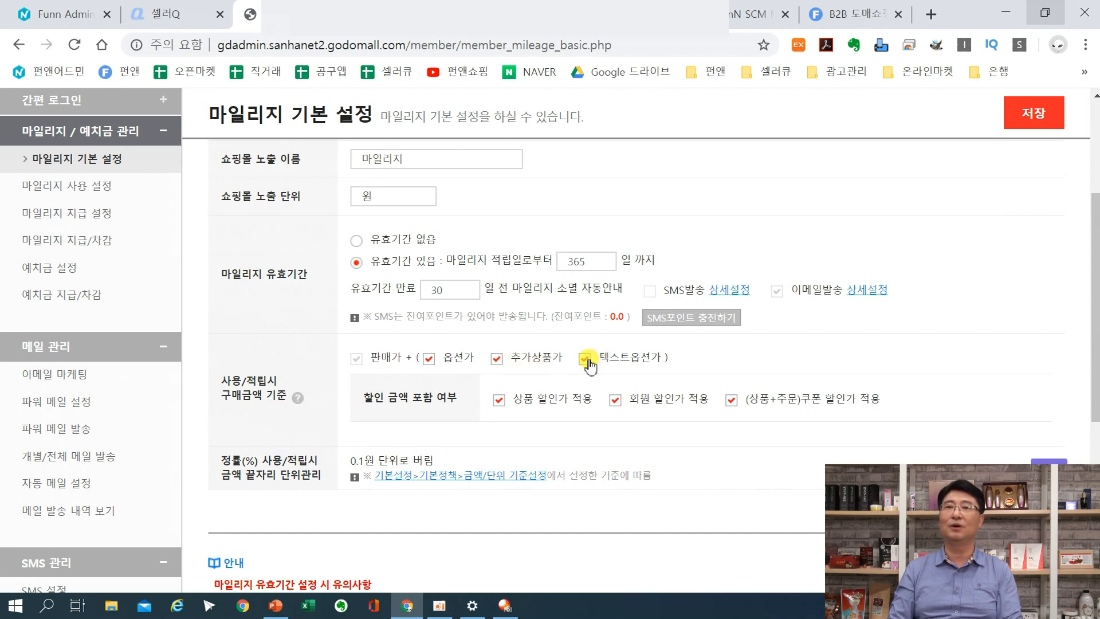
click(581, 362)
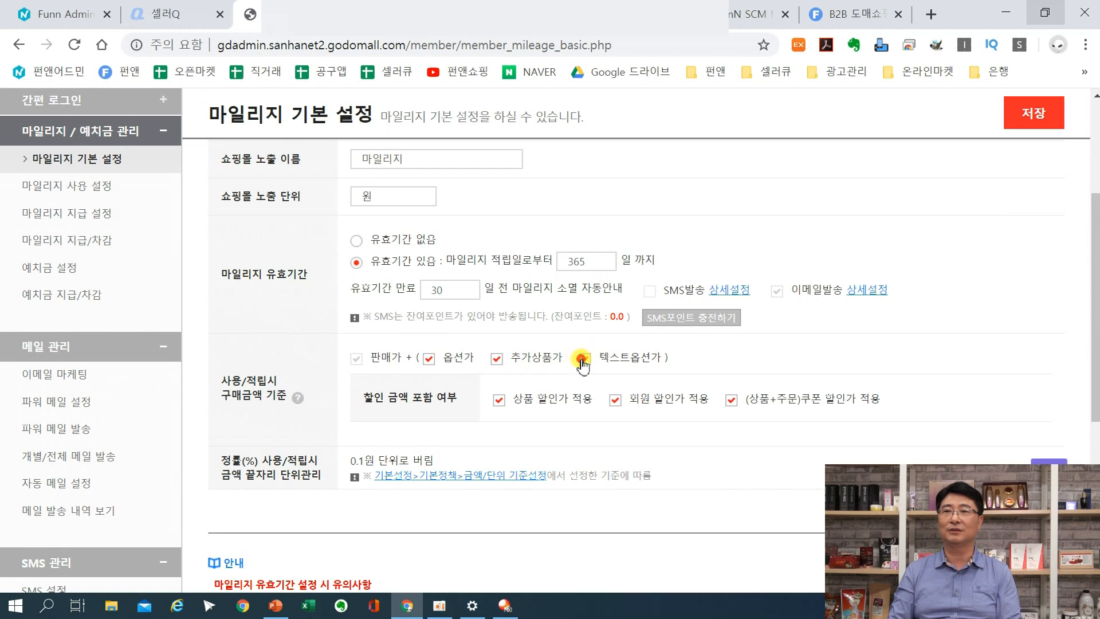
click(498, 361)
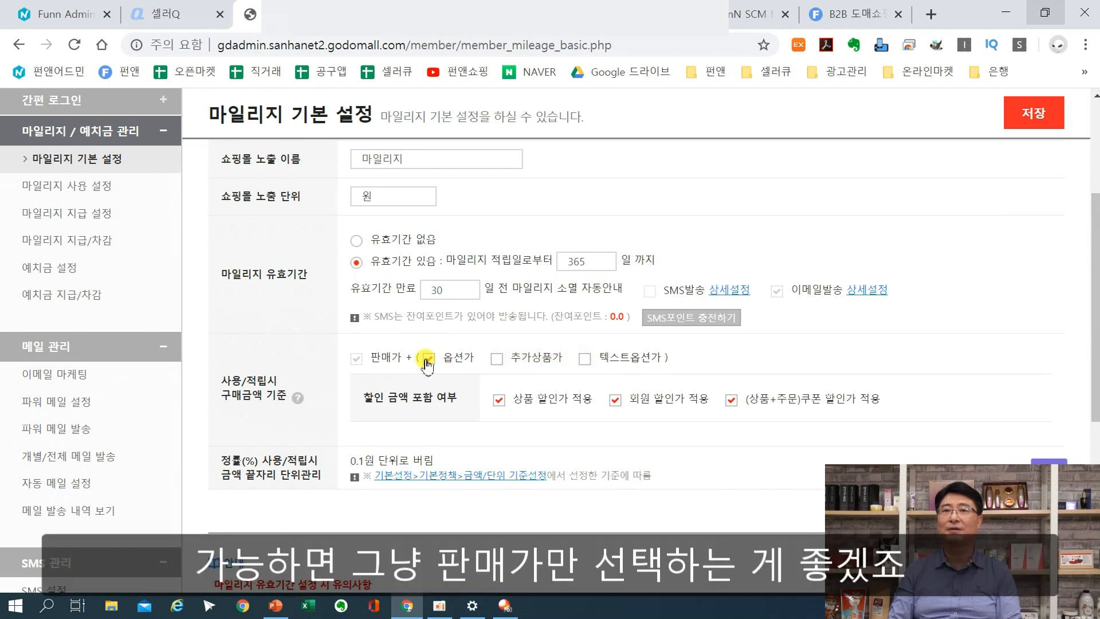
click(426, 359)
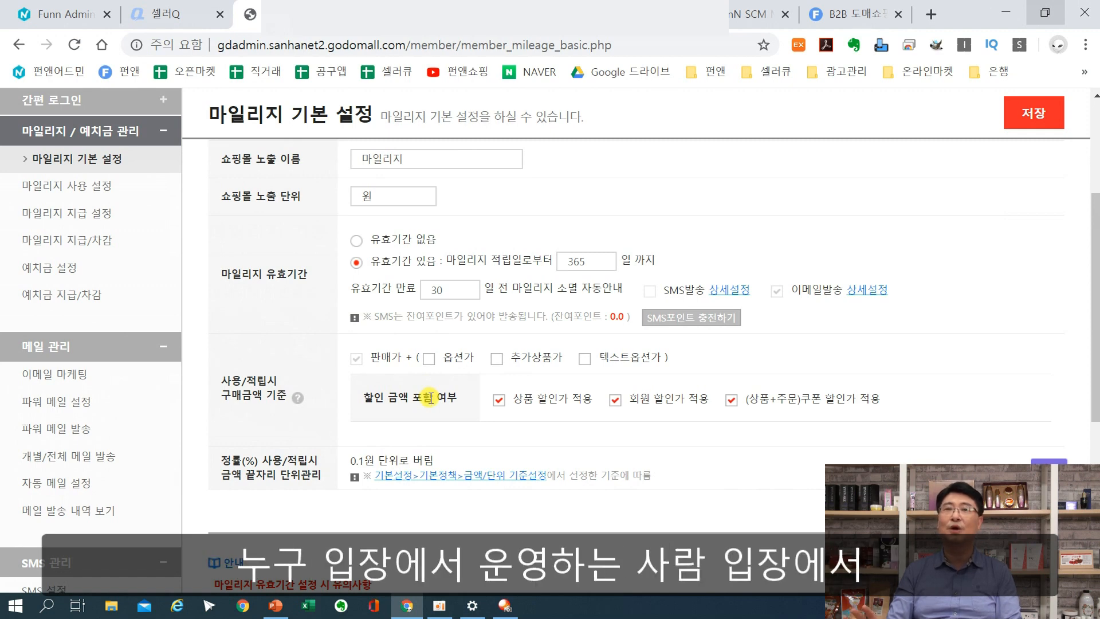
click(436, 360)
click(506, 360)
click(586, 360)
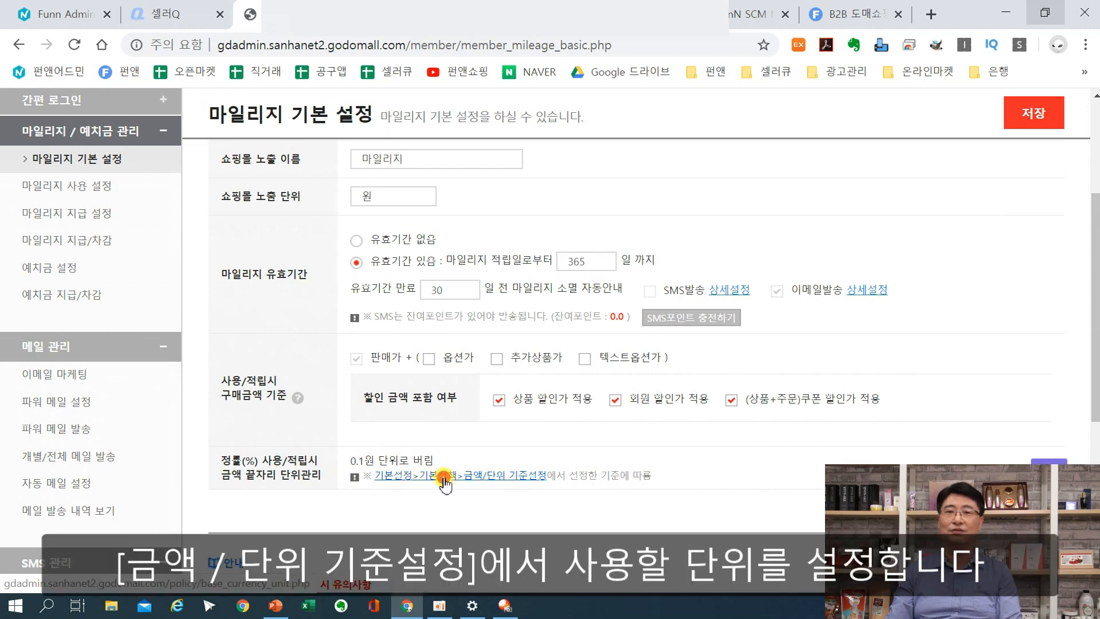
Open 금액/단위 기준 설정 and set the 상품금액 truncation rule to 10 단위 with 올림.
click(445, 479)
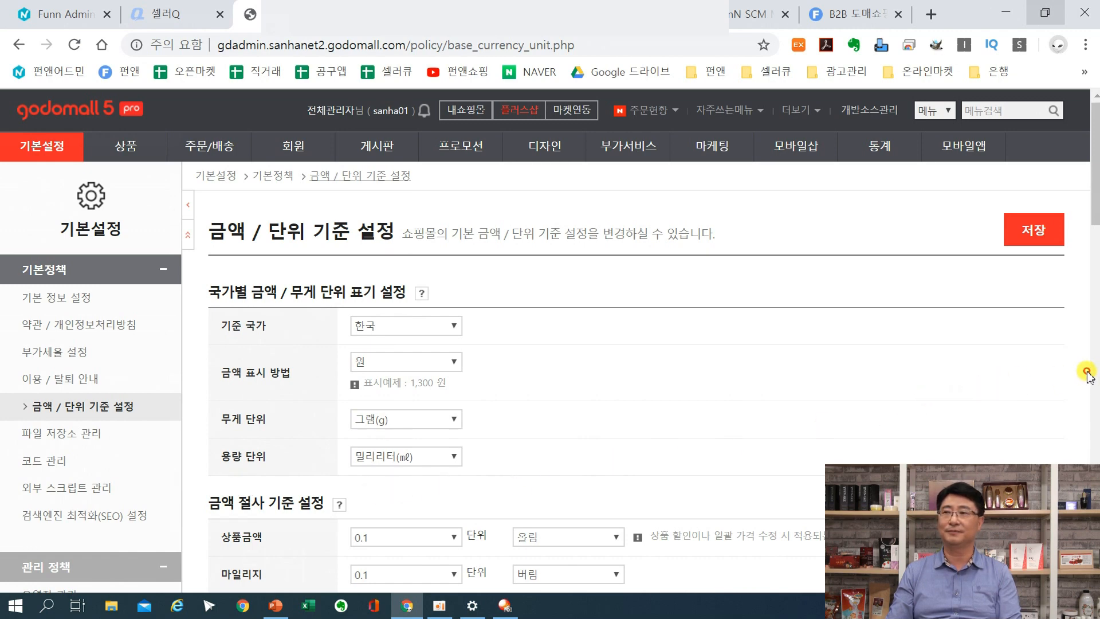
scroll(1088, 375, down, 3)
drag(209, 293, 322, 292)
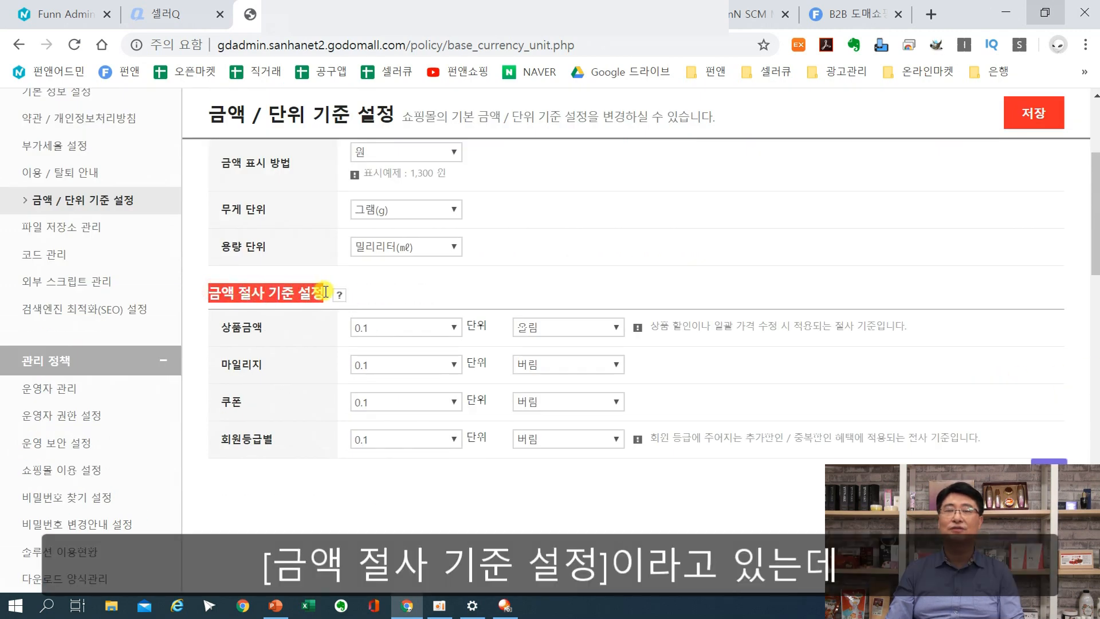
click(315, 342)
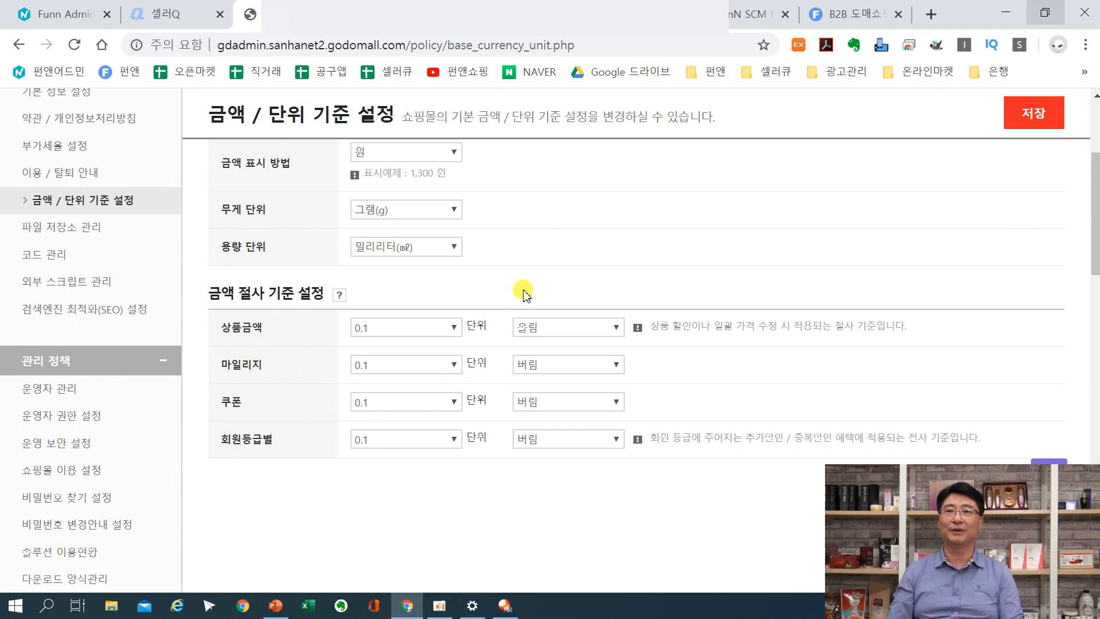
click(456, 327)
click(438, 374)
click(569, 330)
click(559, 373)
click(505, 274)
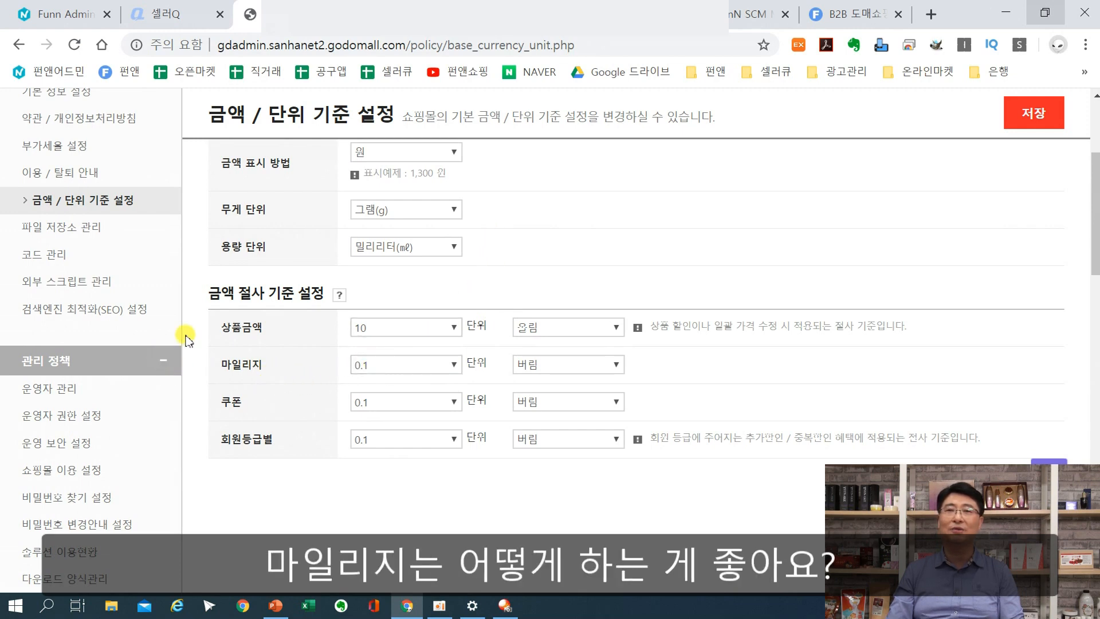
Set the 마일리지 truncation rule to 10 단위 with 버림, after trying 올림 and 반올림.
click(405, 372)
click(397, 397)
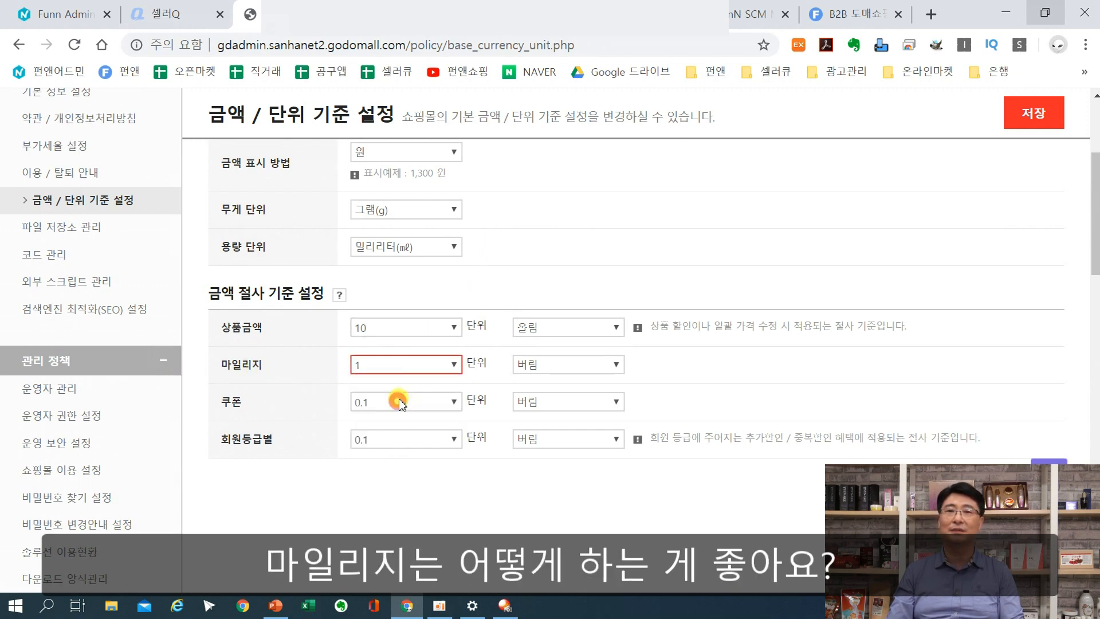
click(418, 366)
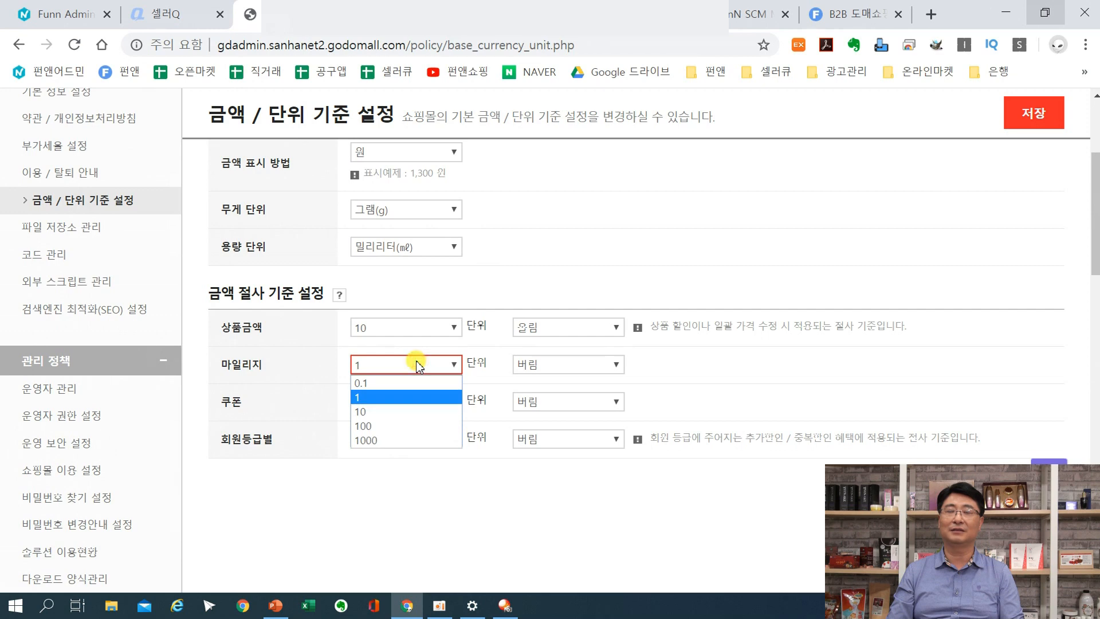
click(401, 412)
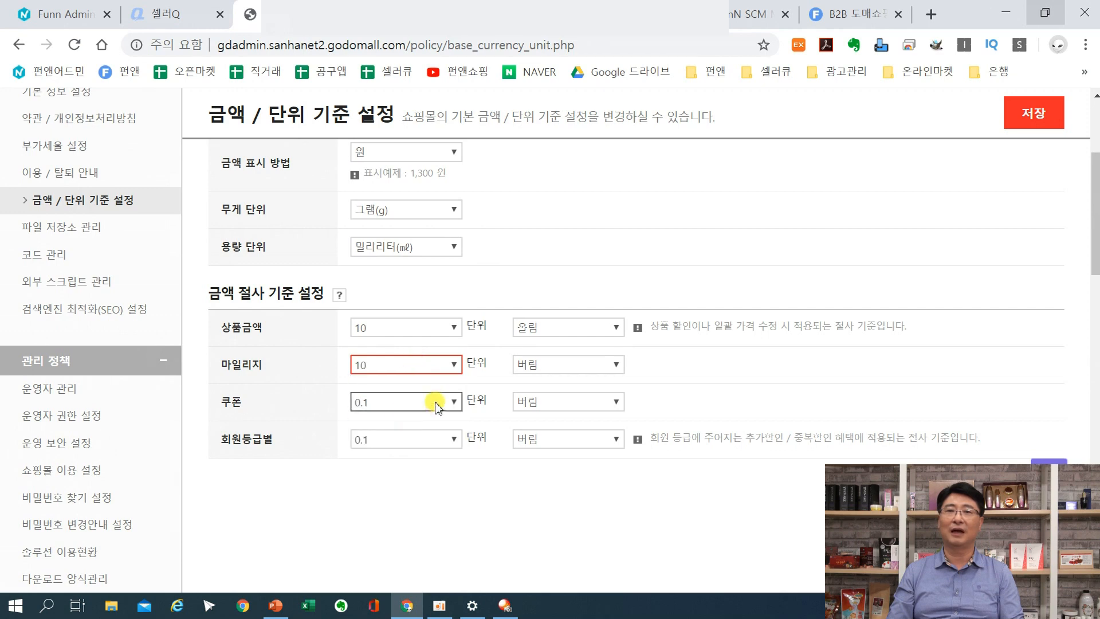
click(519, 369)
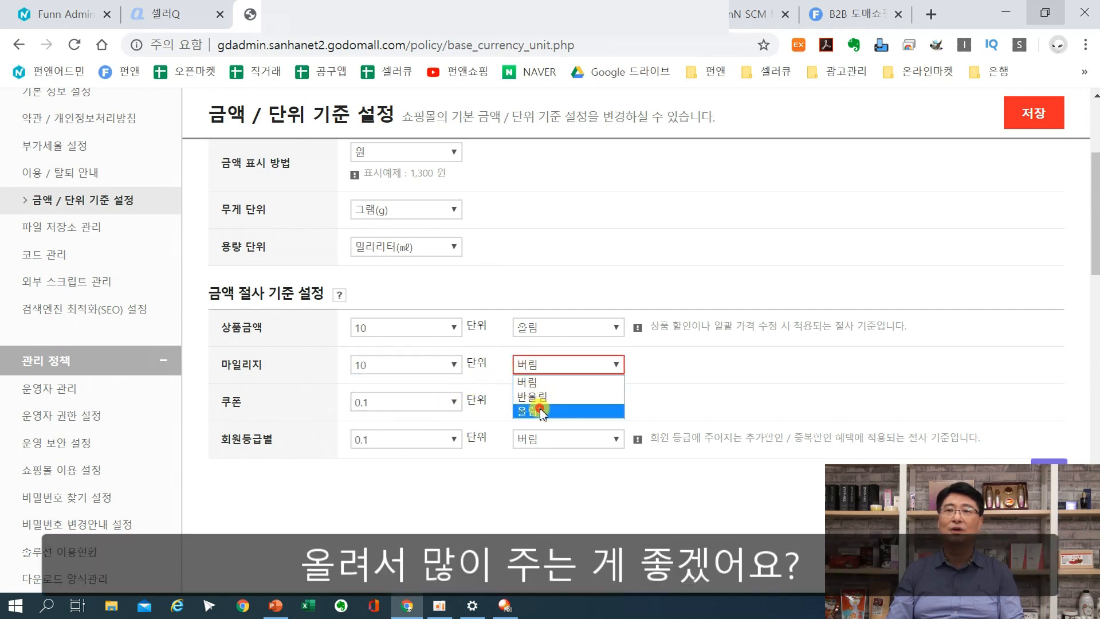
click(540, 411)
click(523, 365)
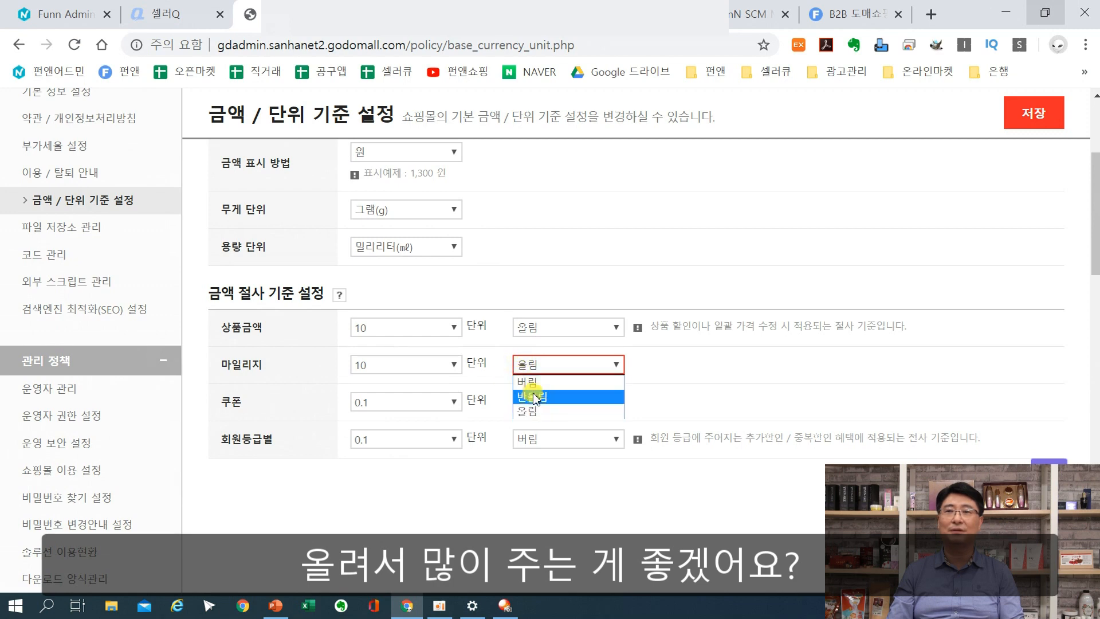
click(535, 397)
click(523, 365)
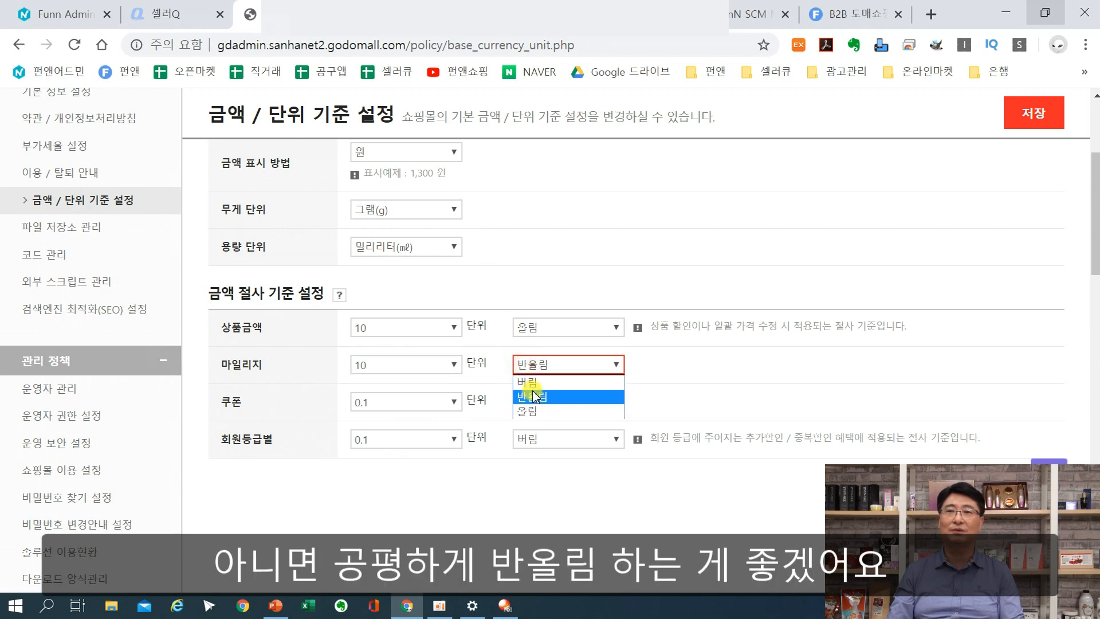
click(528, 382)
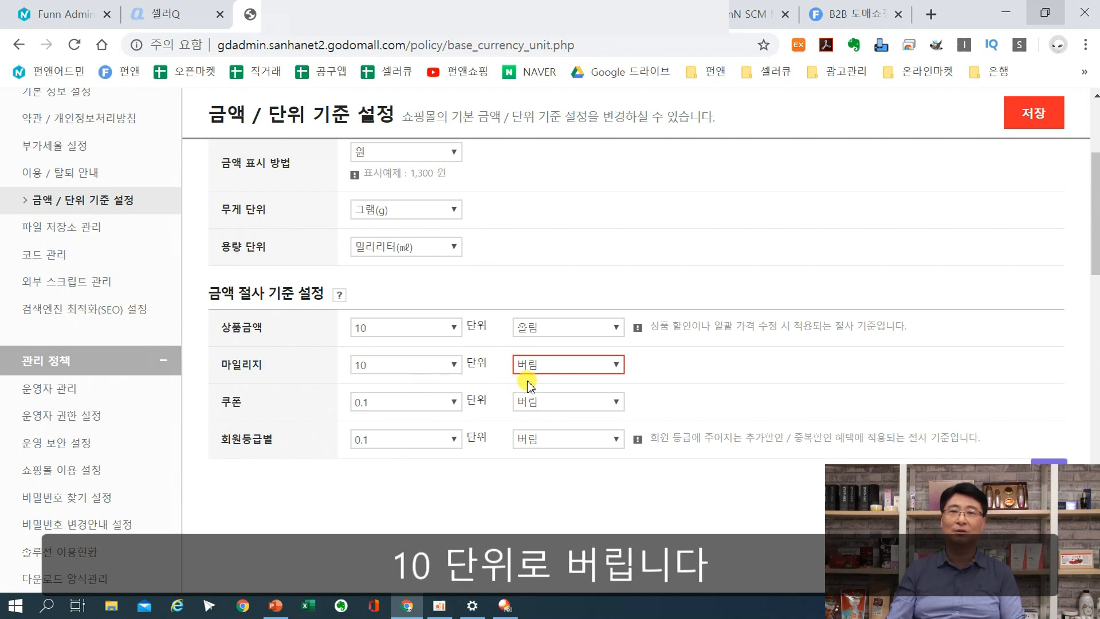
Set the 쿠폰 and 회원등급별 truncation units to 10 and save the 금액/단위 기준 설정.
click(437, 405)
click(435, 448)
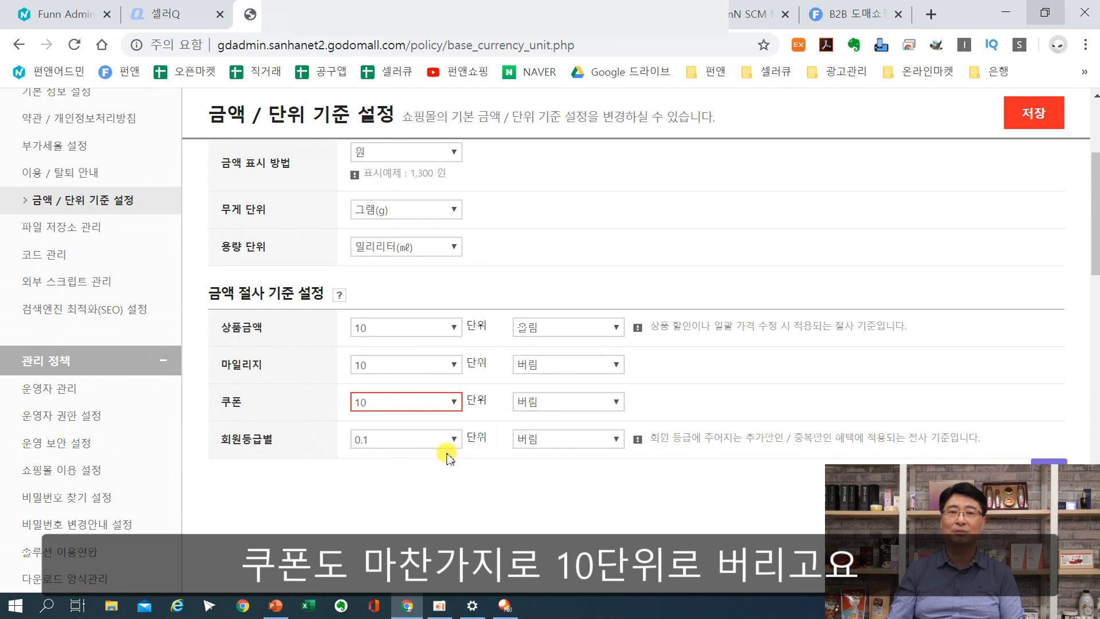
click(381, 440)
click(382, 489)
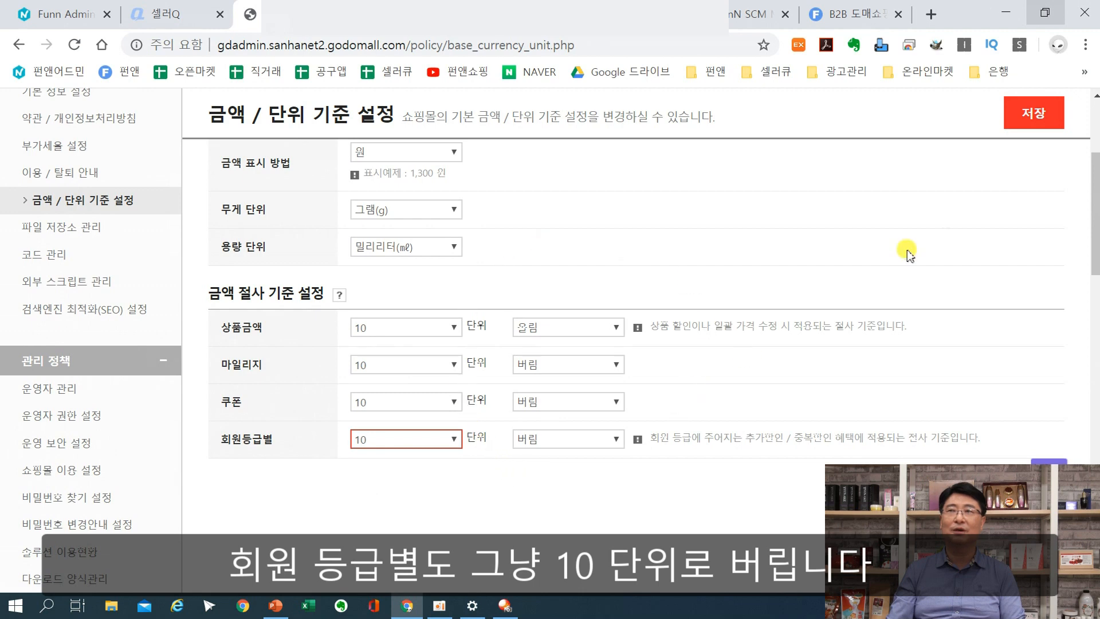
click(1032, 113)
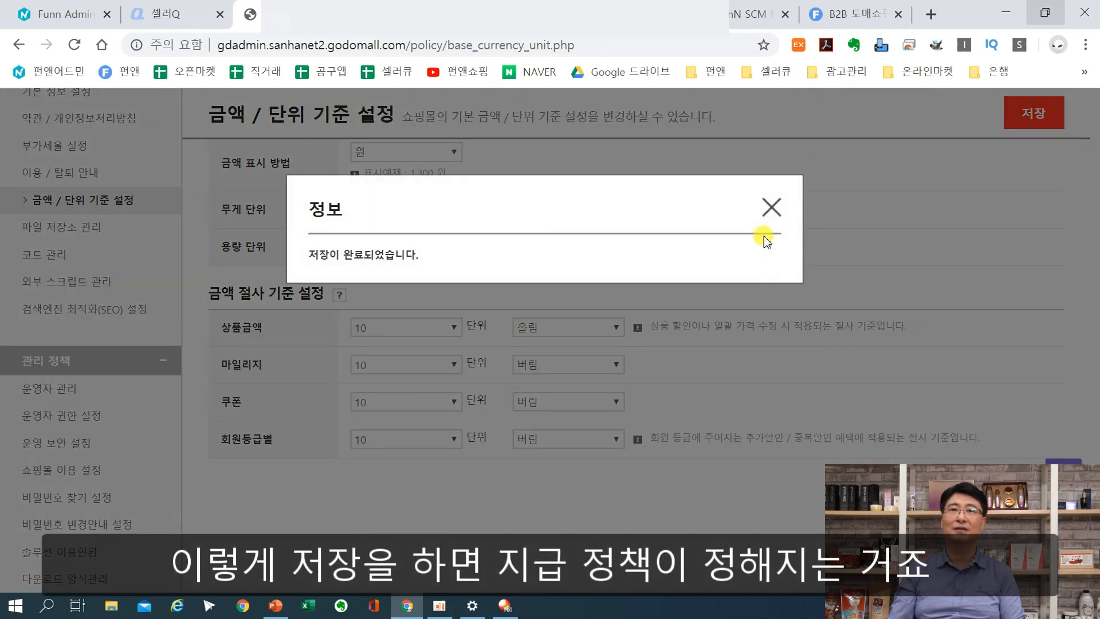
click(776, 211)
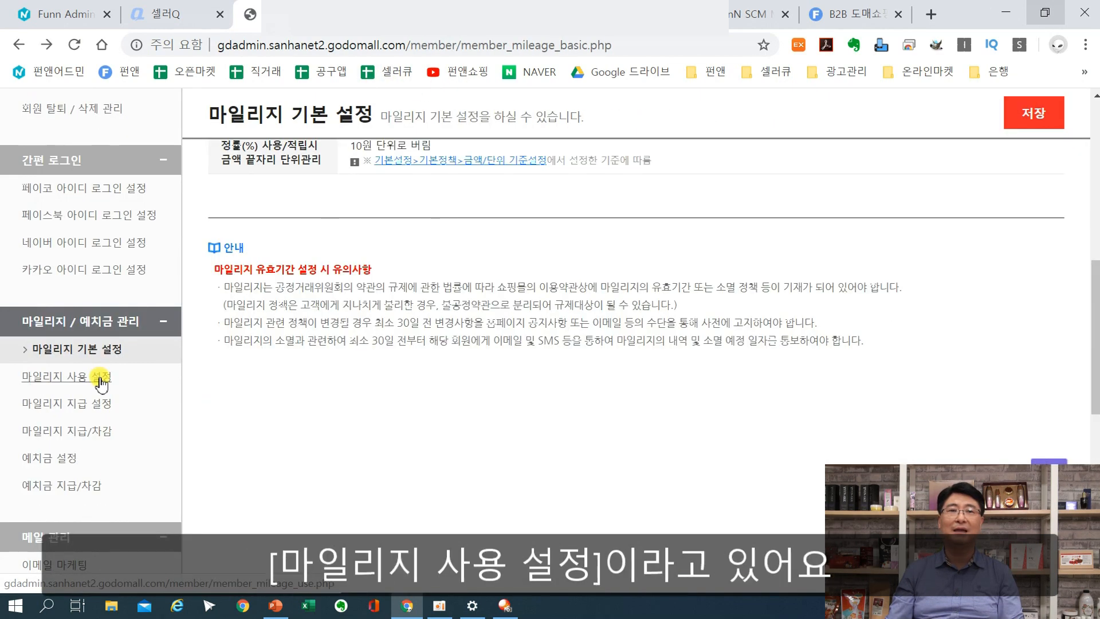
Open 마일리지 사용 설정 and set the 최소 상품구매금액 제한 to 50000 원, after trying 100000.
click(100, 379)
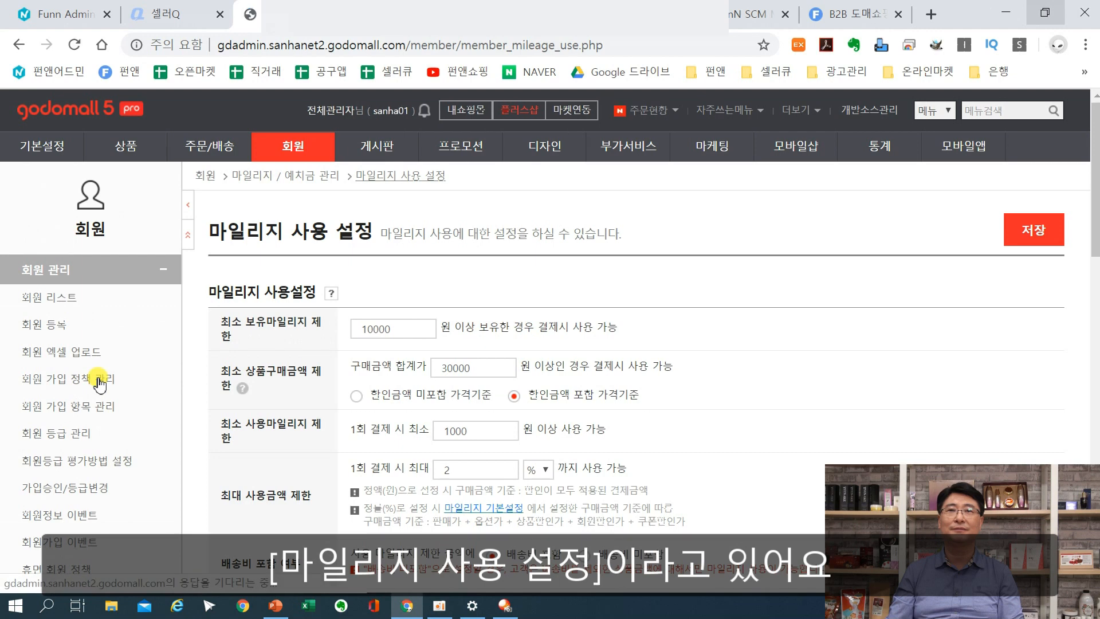
mouse_move(207, 251)
mouse_down()
mouse_move(236, 201)
mouse_move(207, 249)
mouse_up()
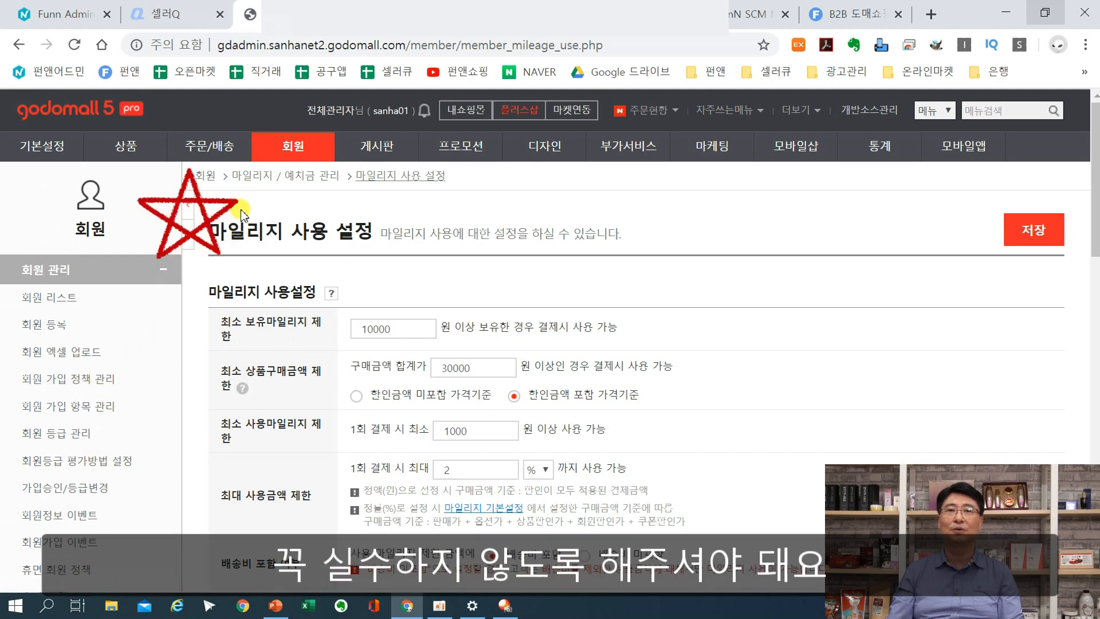
key(Escape)
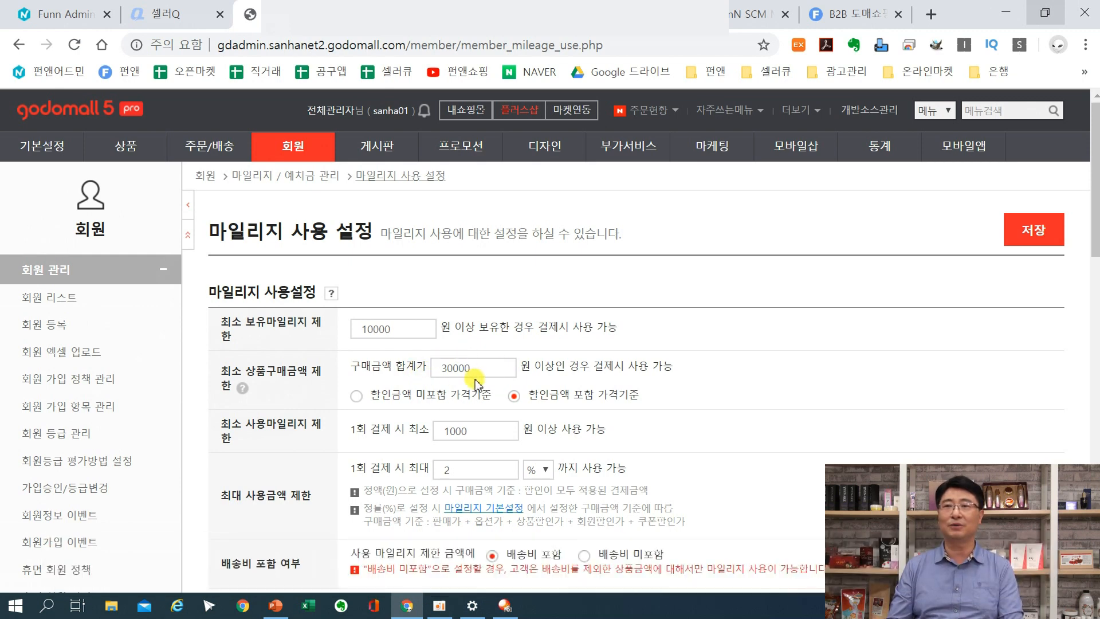
drag(447, 368, 432, 368)
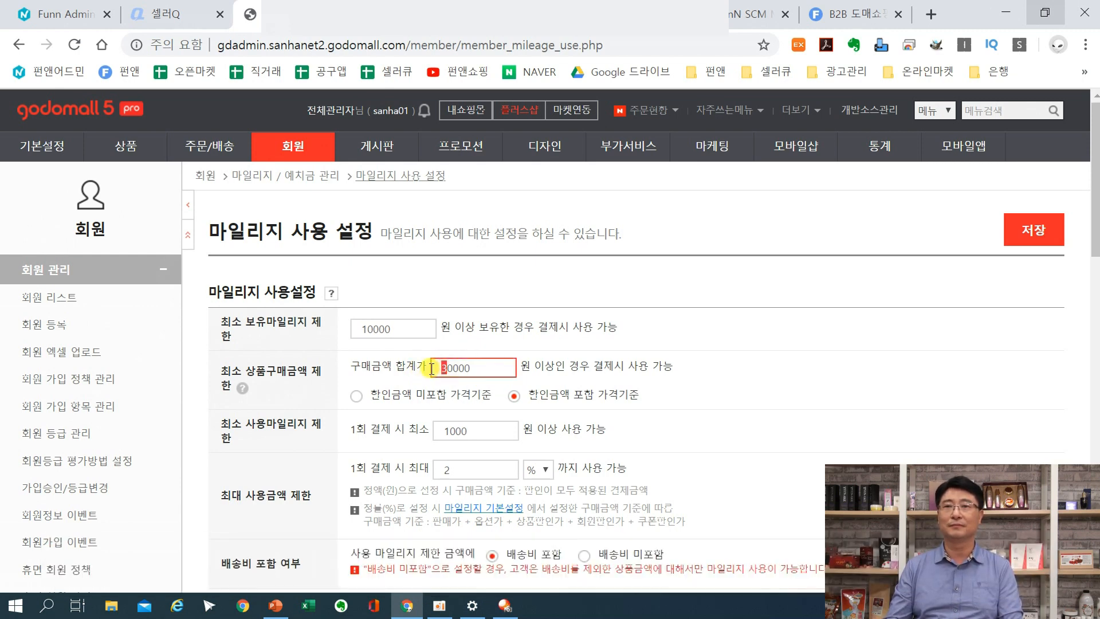
text(10)
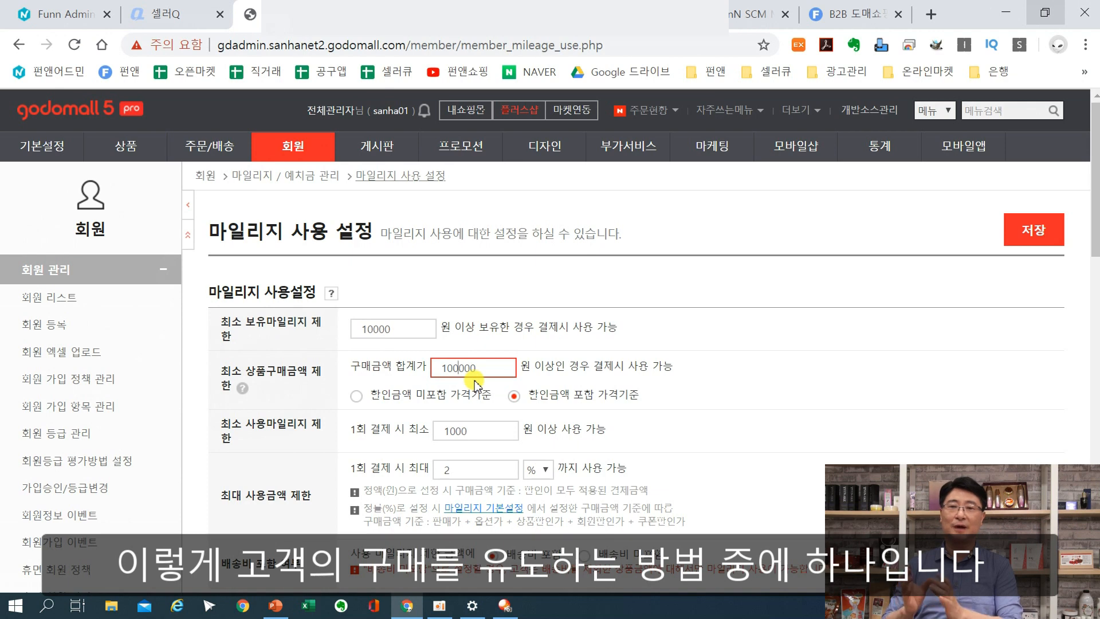
drag(459, 368, 439, 372)
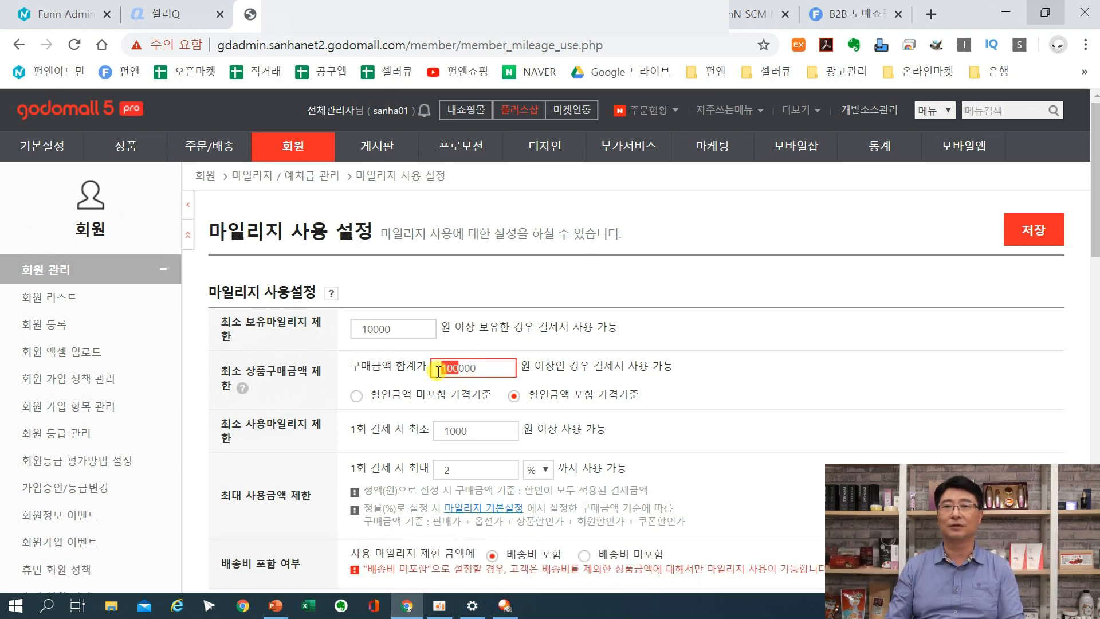
text(50)
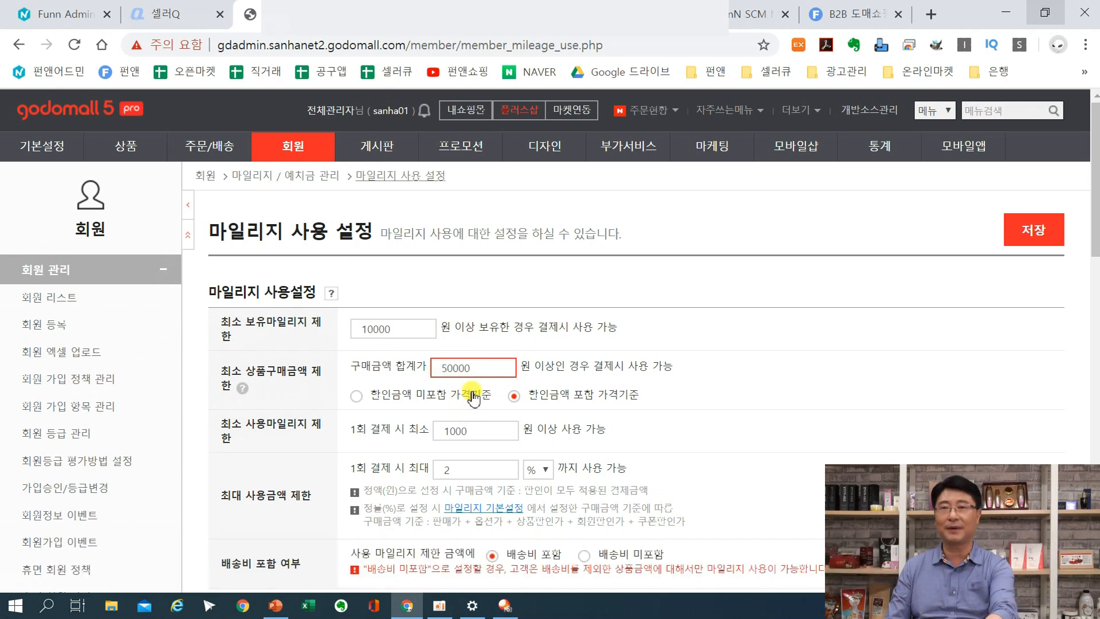
Try 할인금액 미포함 가격기준 for the minimum purchase limit and switch back to 할인금액 포함 가격기준.
click(356, 395)
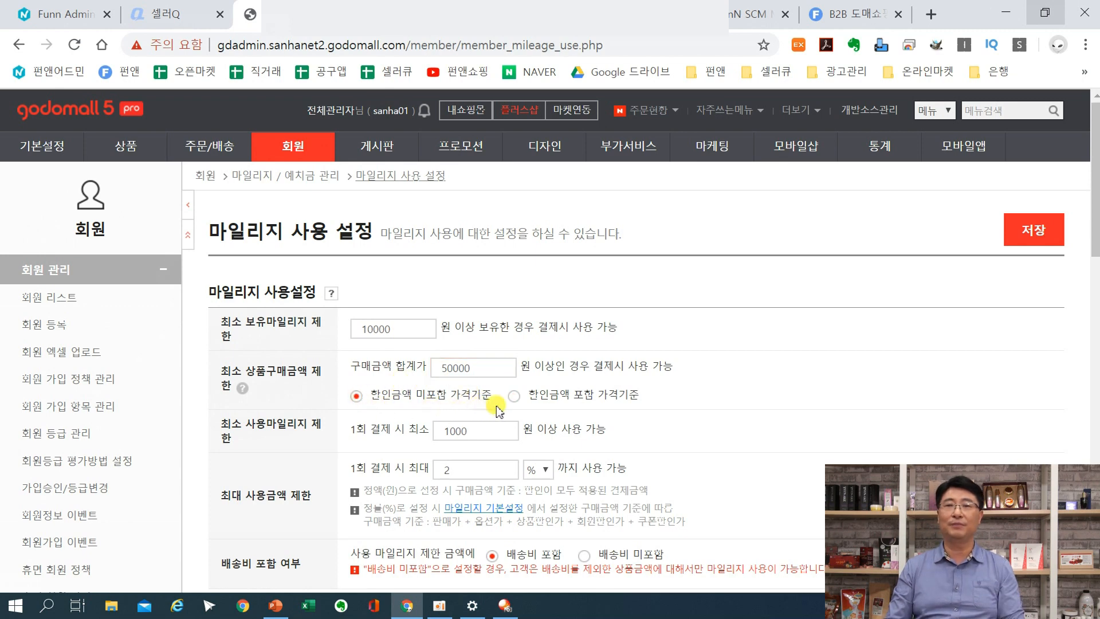
click(575, 403)
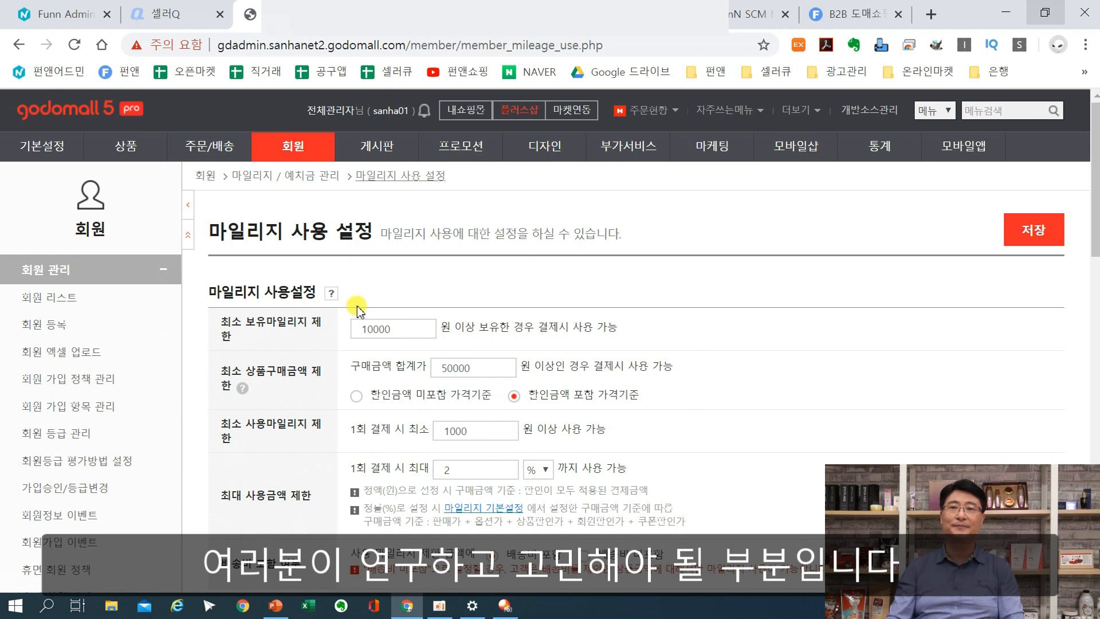
scroll(356, 306, down, 3)
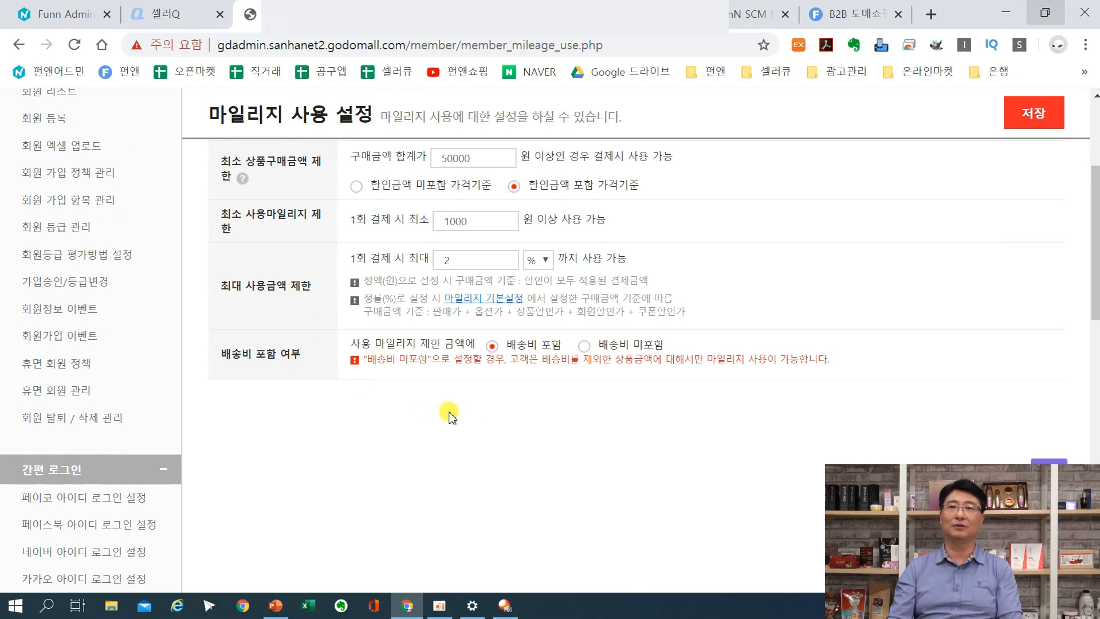
Open 마일리지 지급 설정 and set the basic mileage paid on purchases to 1 % of the purchase amount.
click(605, 338)
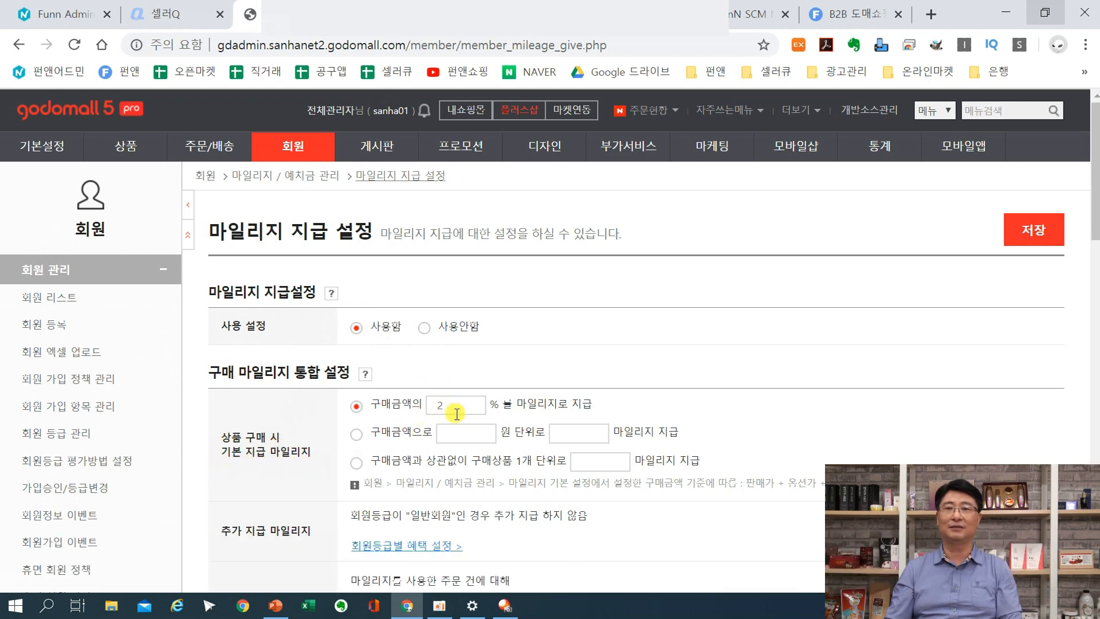
drag(456, 404, 391, 404)
text(1)
click(284, 462)
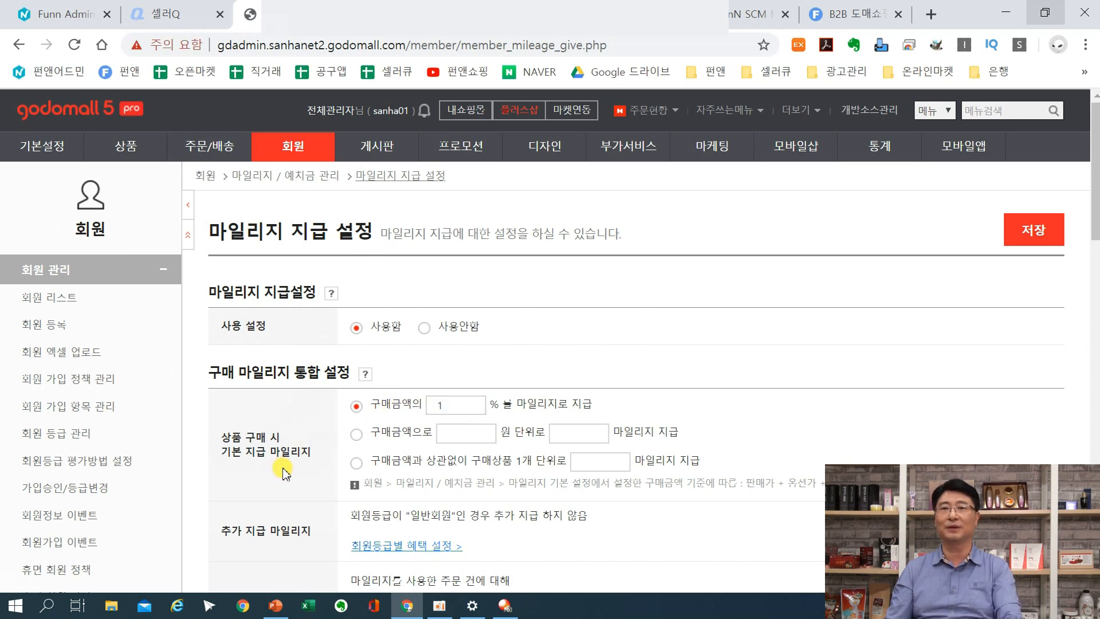
Switch the basic purchase mileage to the 구매금액과 상관없이 구매상품 1개 단위 basis, after trying the 구매금액 원 단위 basis.
click(356, 436)
click(457, 439)
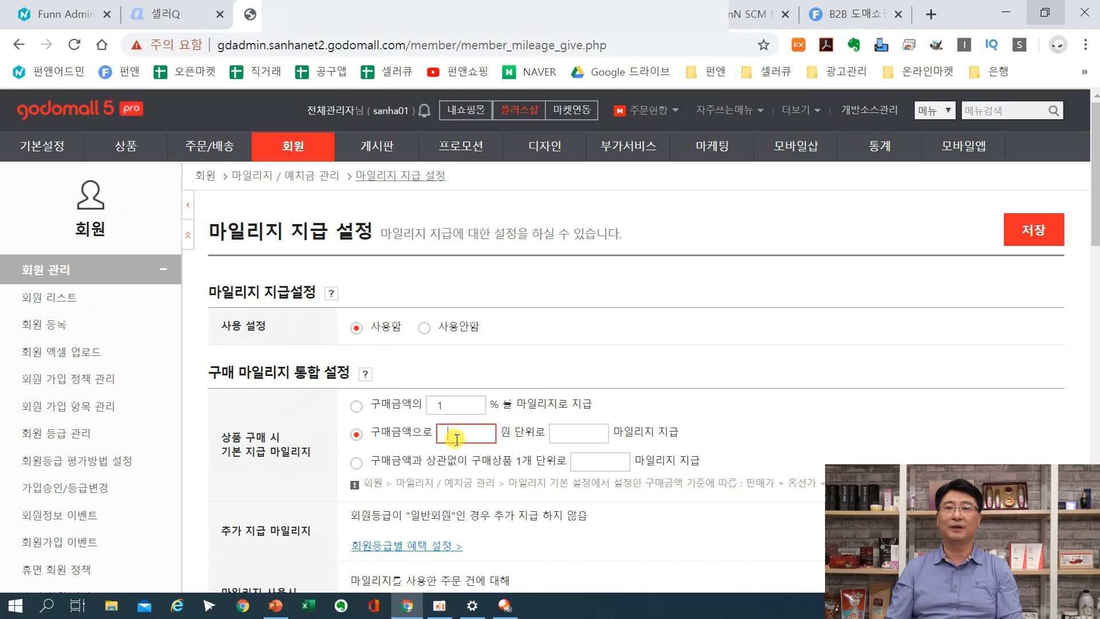
click(577, 434)
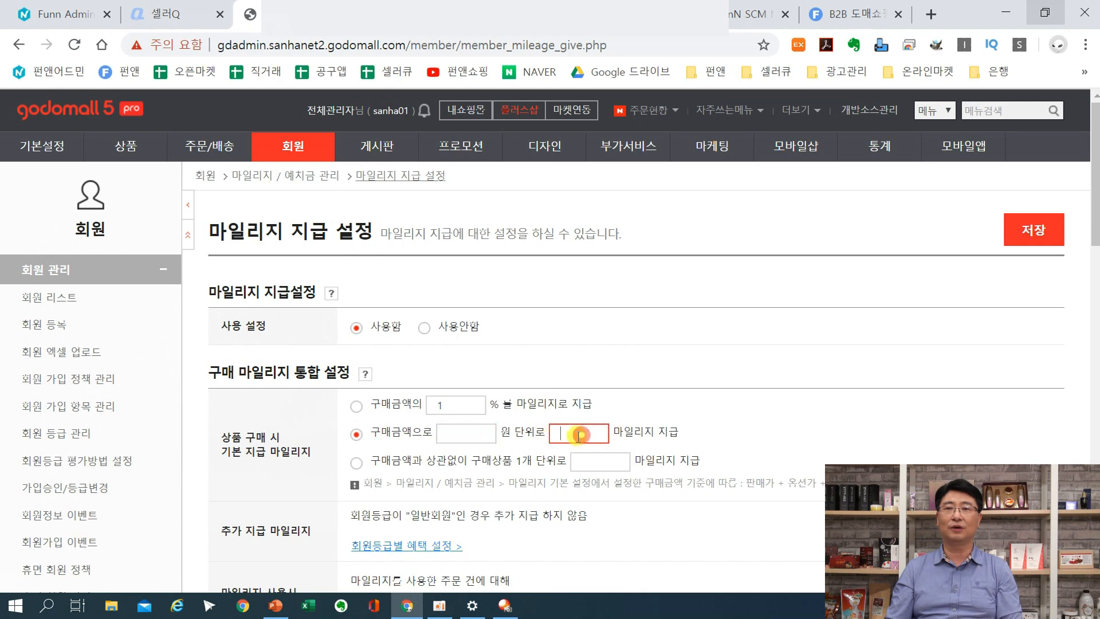
click(356, 463)
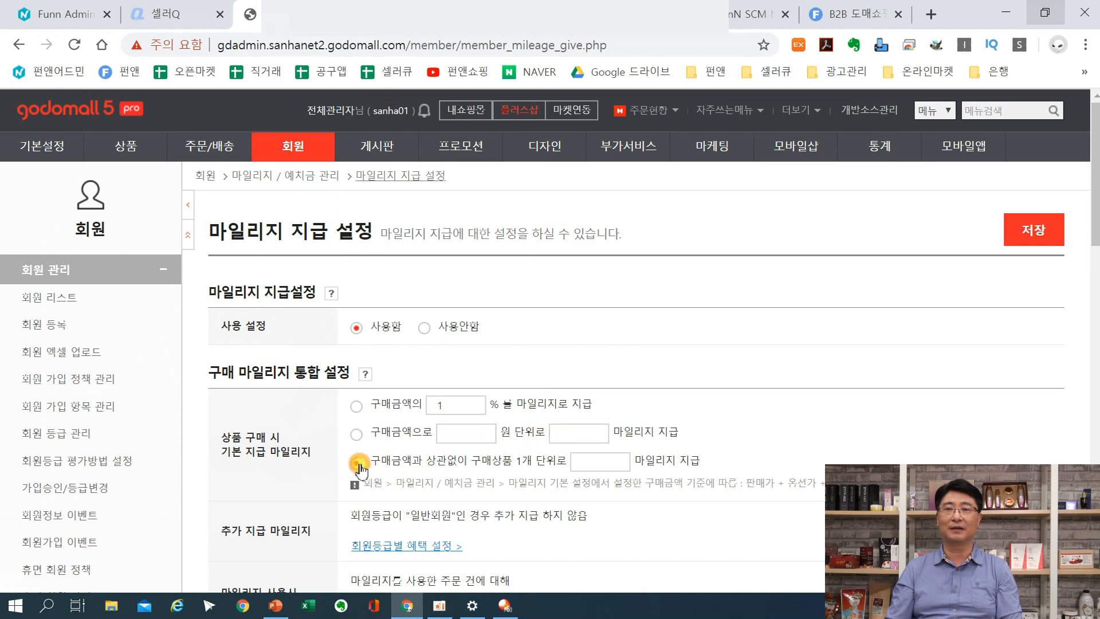
click(602, 464)
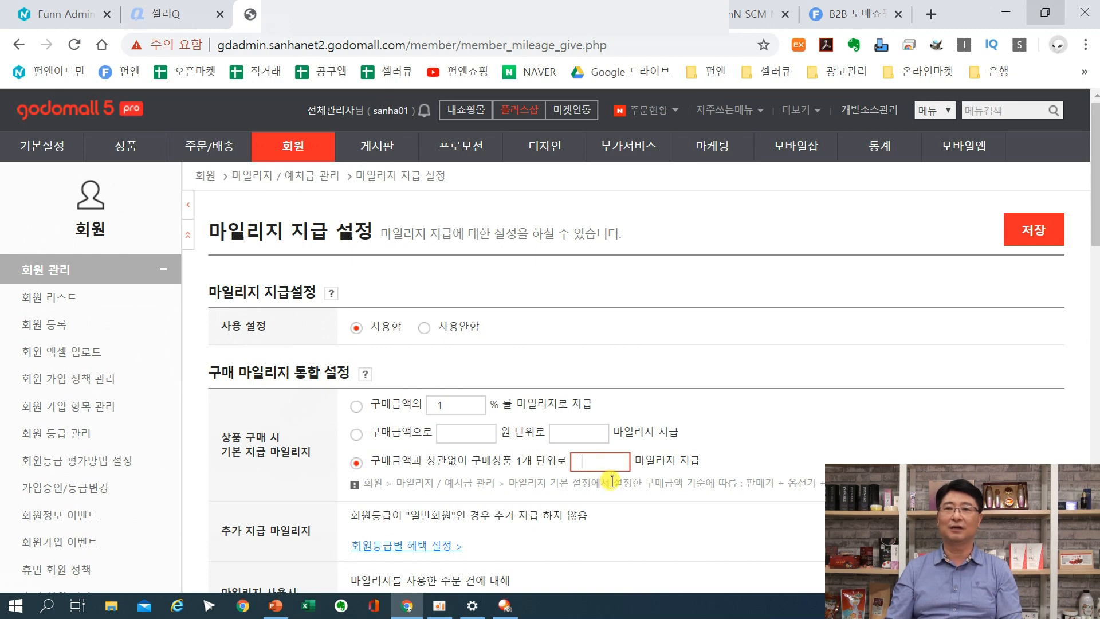
click(627, 540)
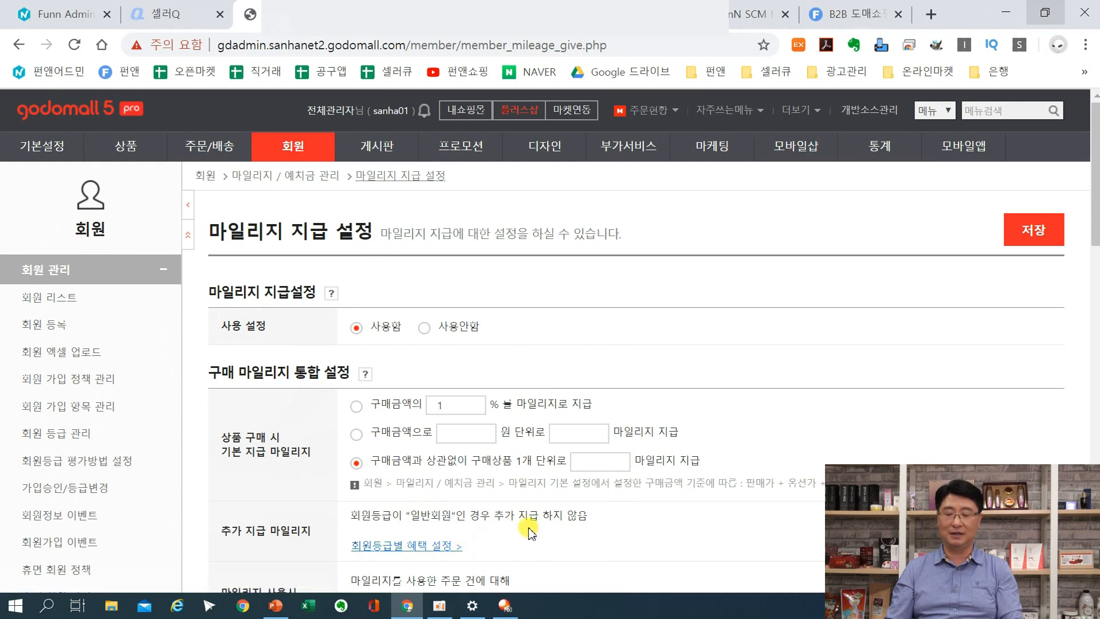
Turn 지급 유예기능 사용 off and back on, then check its selectable delay periods, keeping 7일.
scroll(532, 533, down, 5)
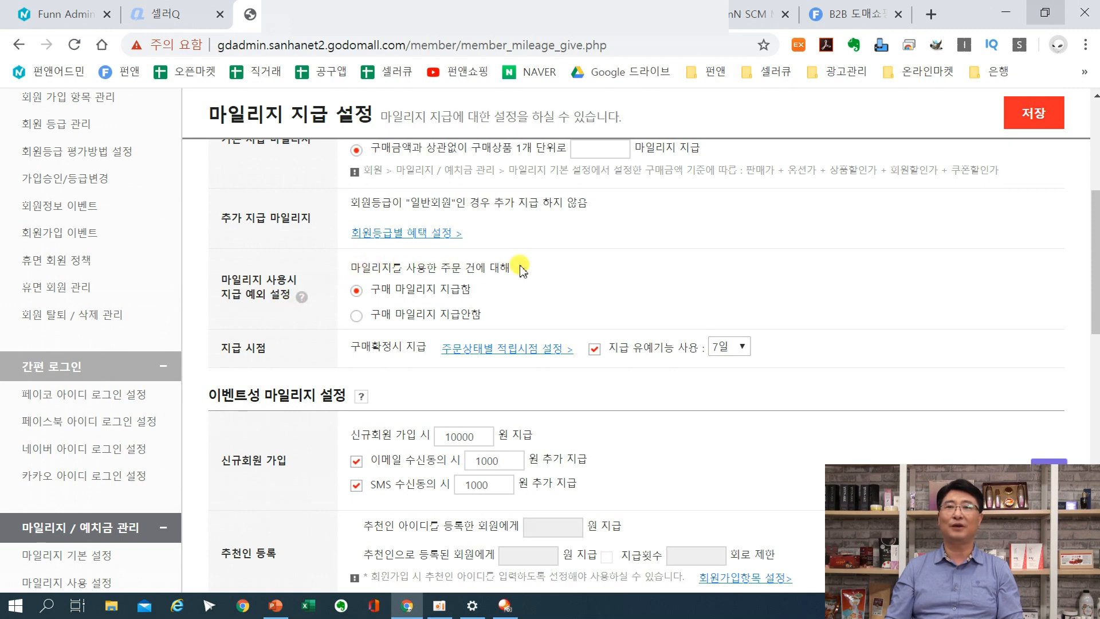
click(429, 319)
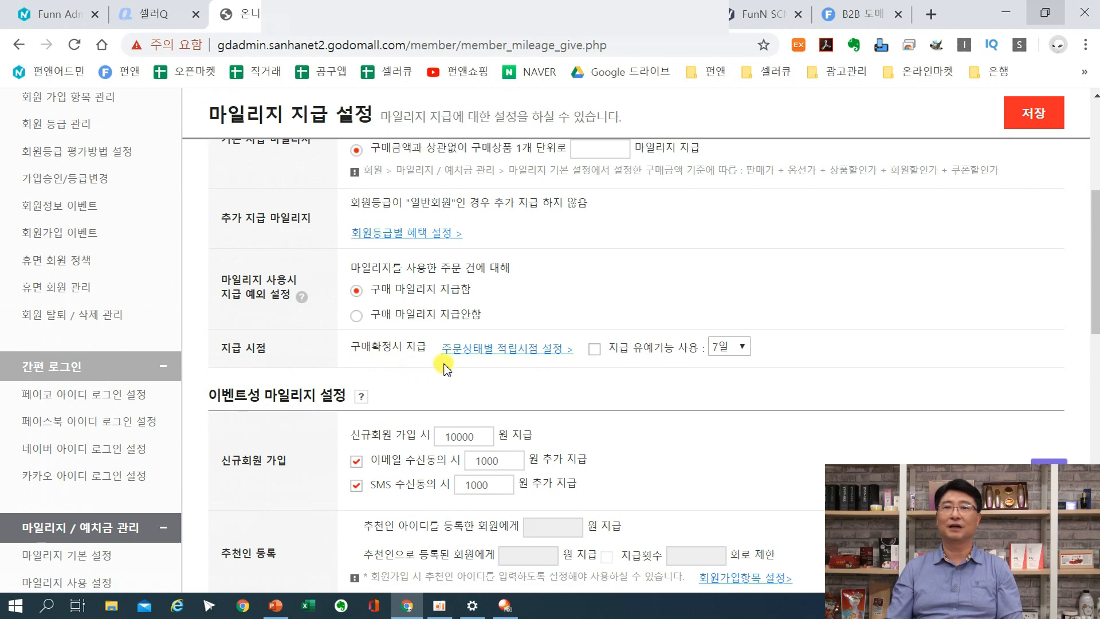
click(596, 350)
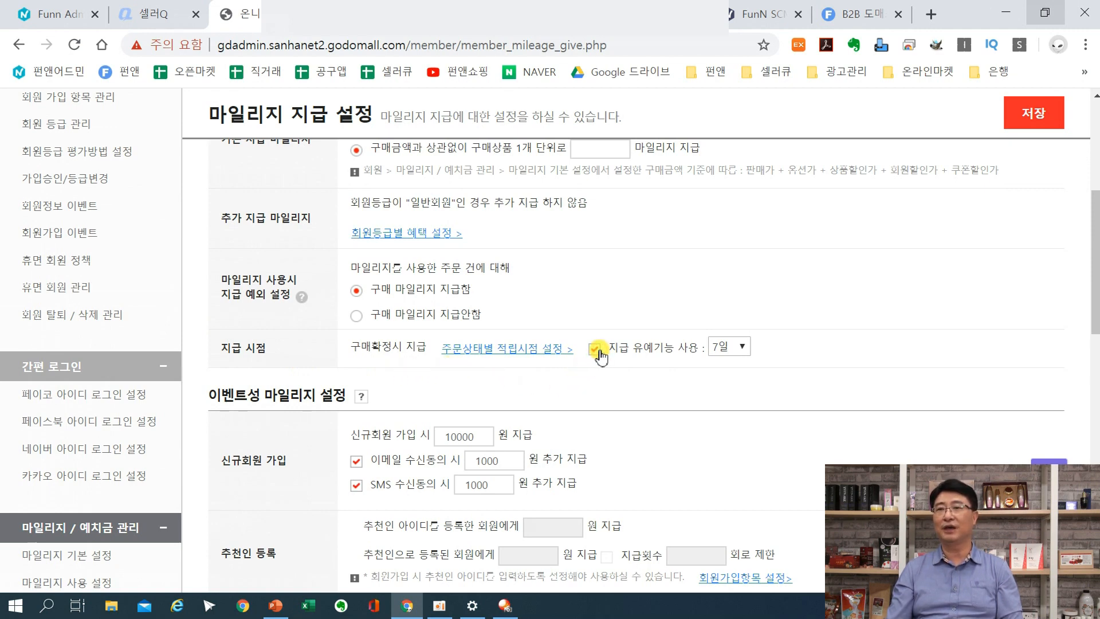
click(742, 348)
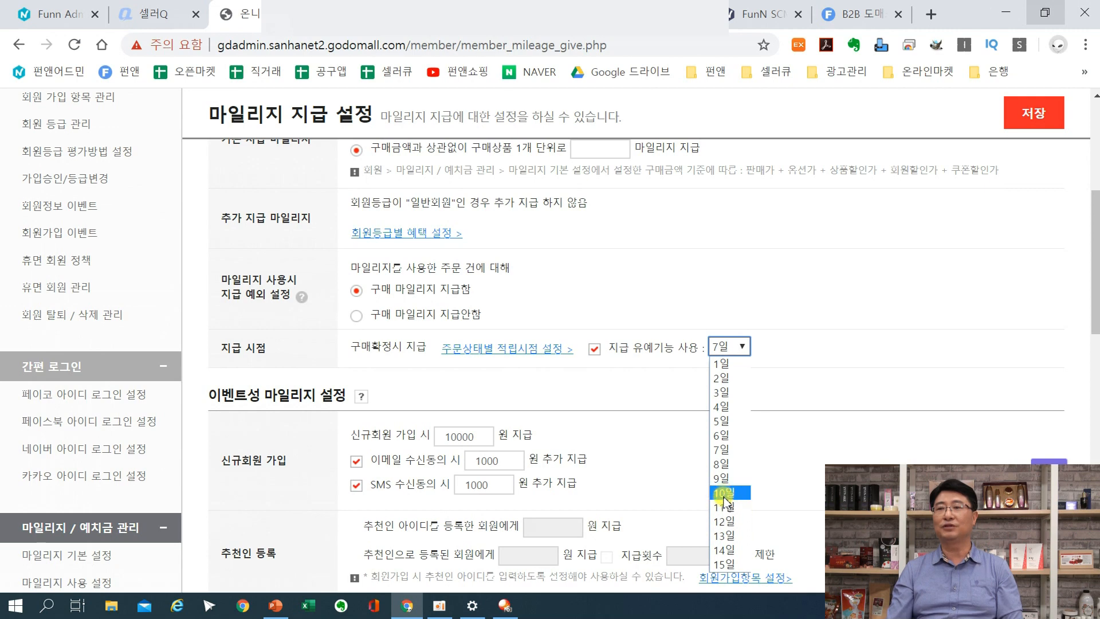
click(771, 394)
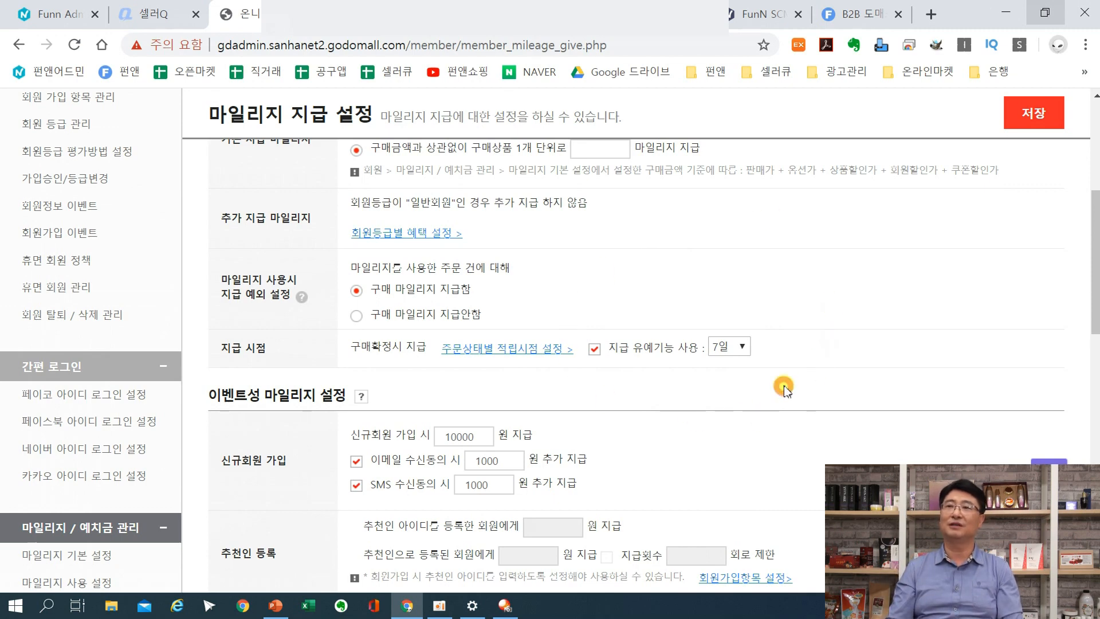
scroll(783, 388, down, 3)
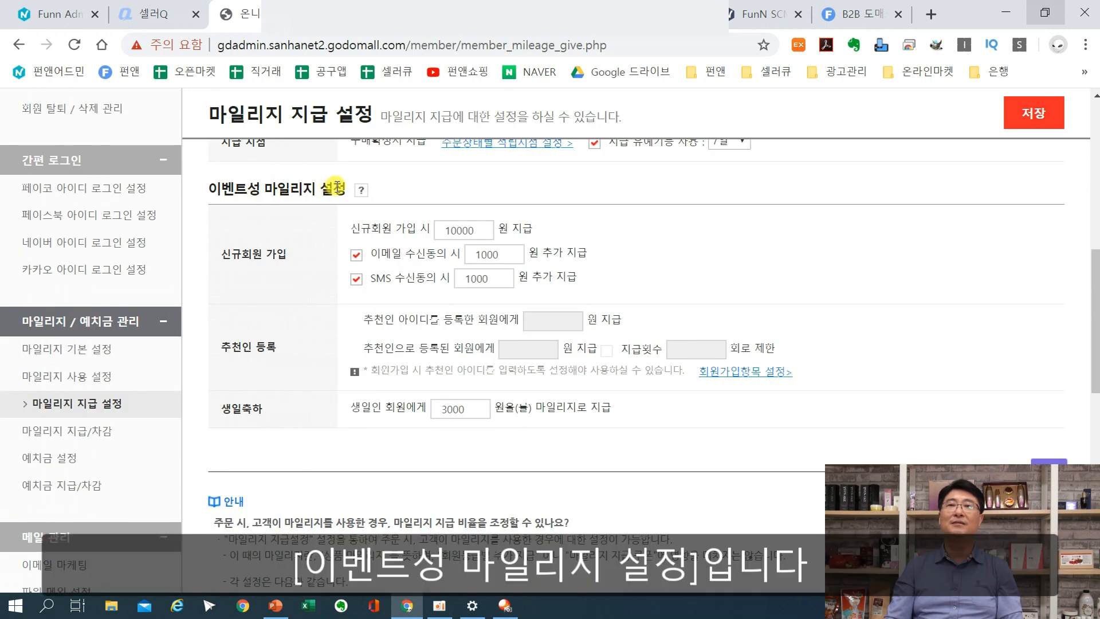